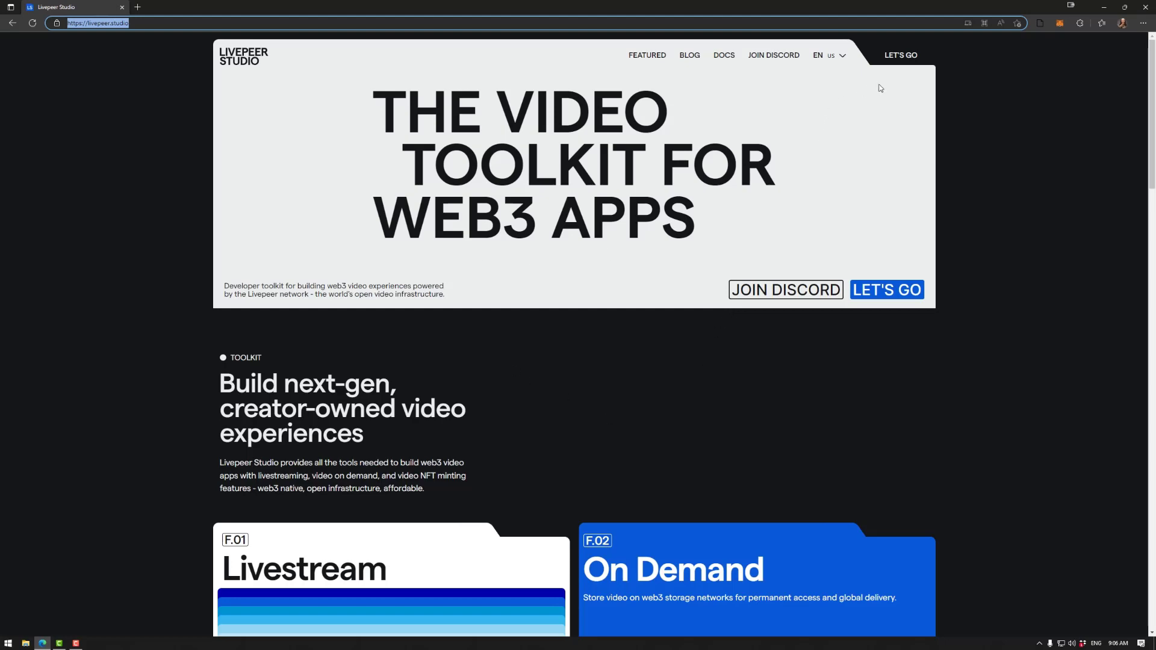
- Go to the Livepeer Studio sign-in page to log in
click(899, 56)
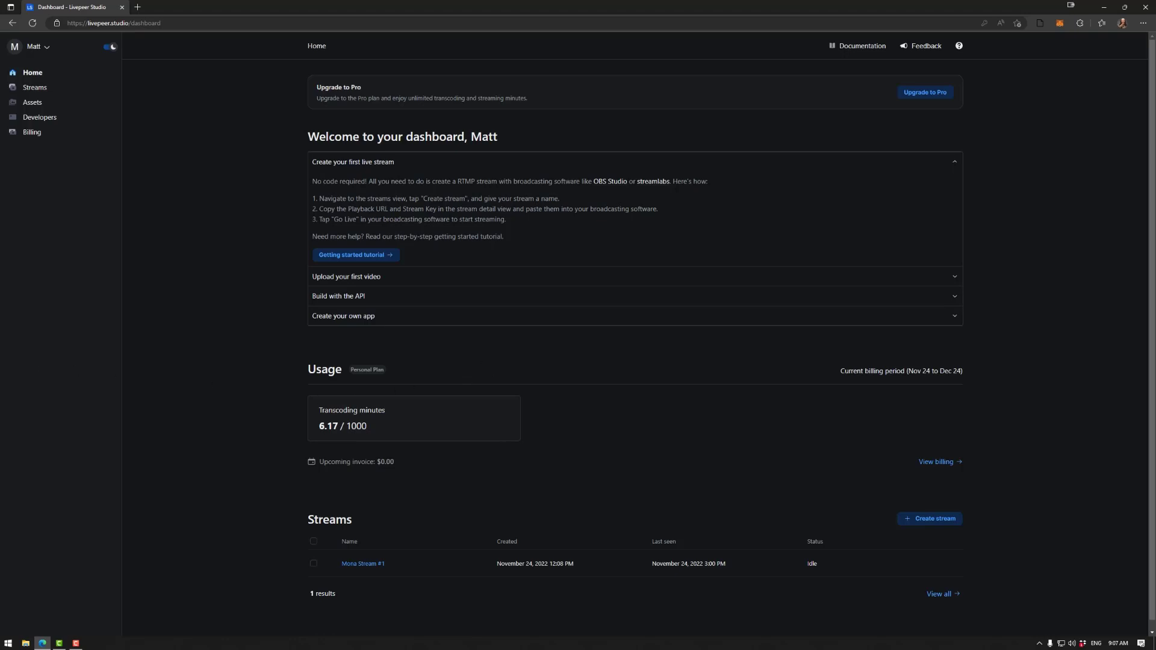
- Delete the existing Mona Stream #1 from the Streams list
click(35, 88)
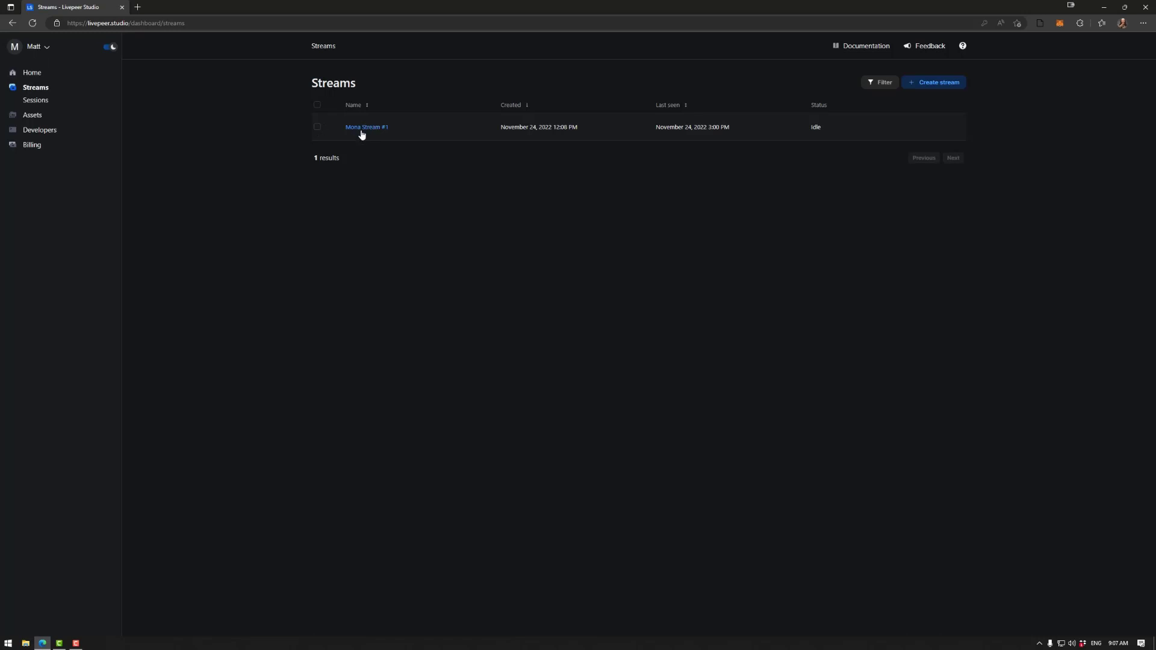
click(317, 127)
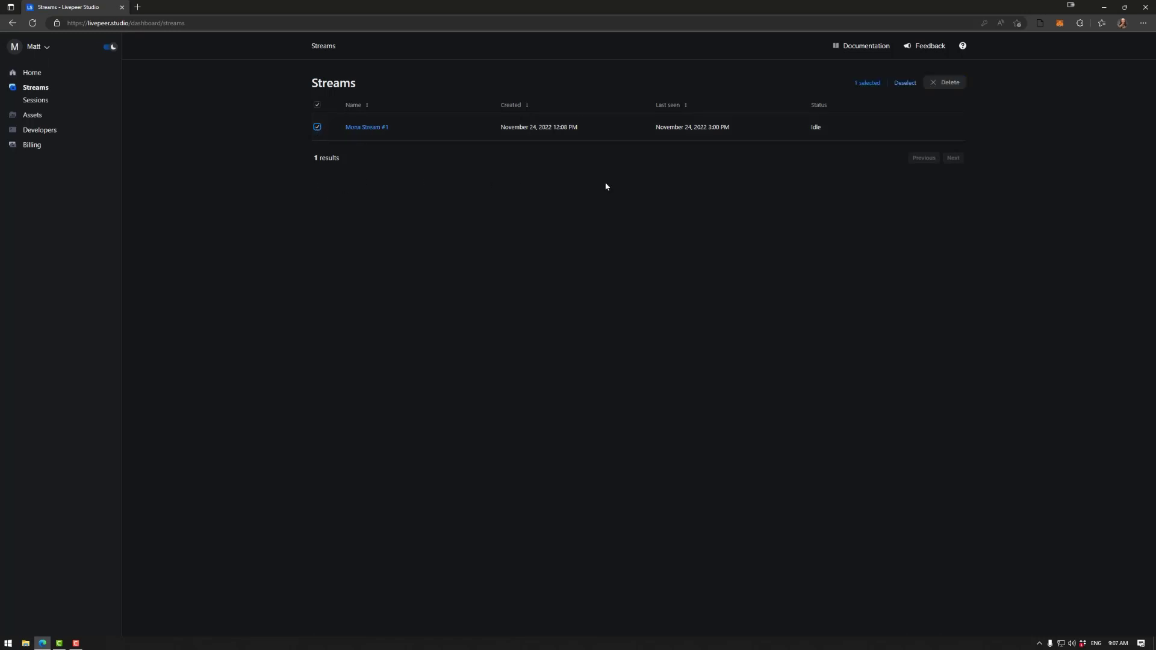
click(946, 86)
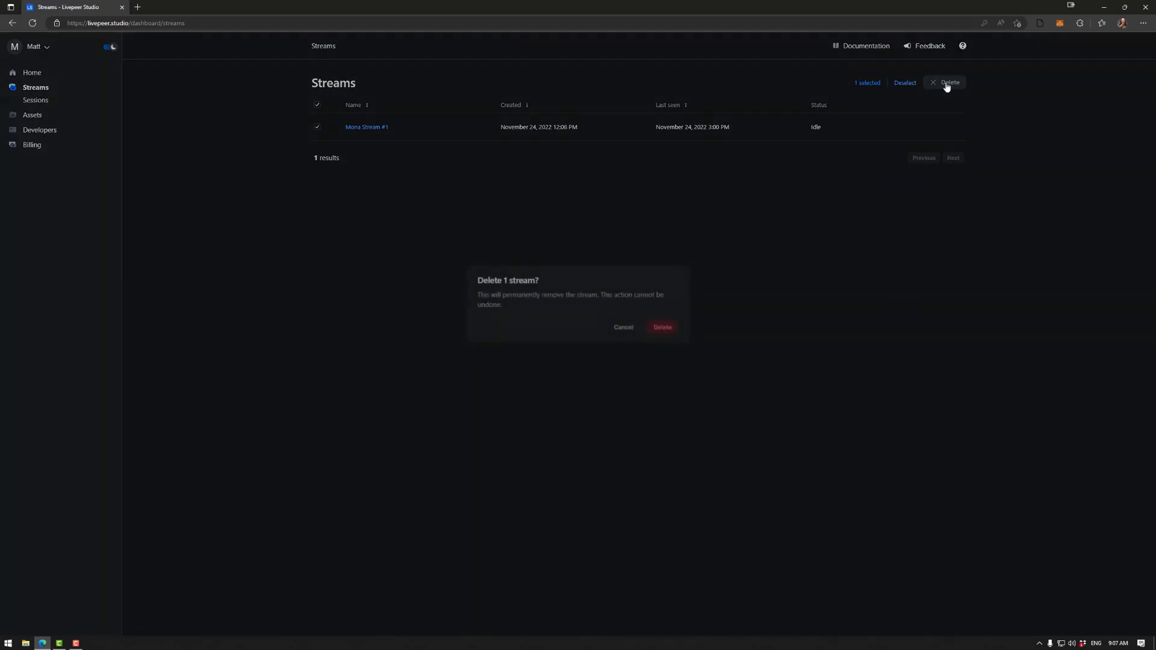
click(667, 329)
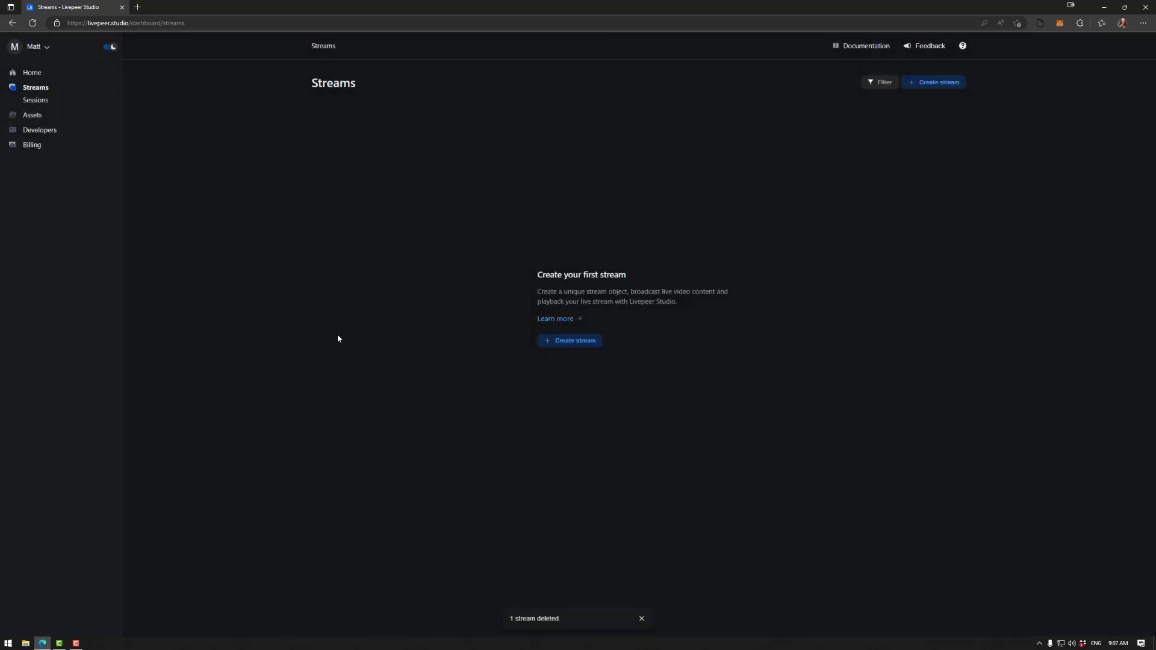
- Create a new stream named 'Mona Stream #2' and reveal its stream key
click(573, 348)
text(Mona Stream #2)
key(Return)
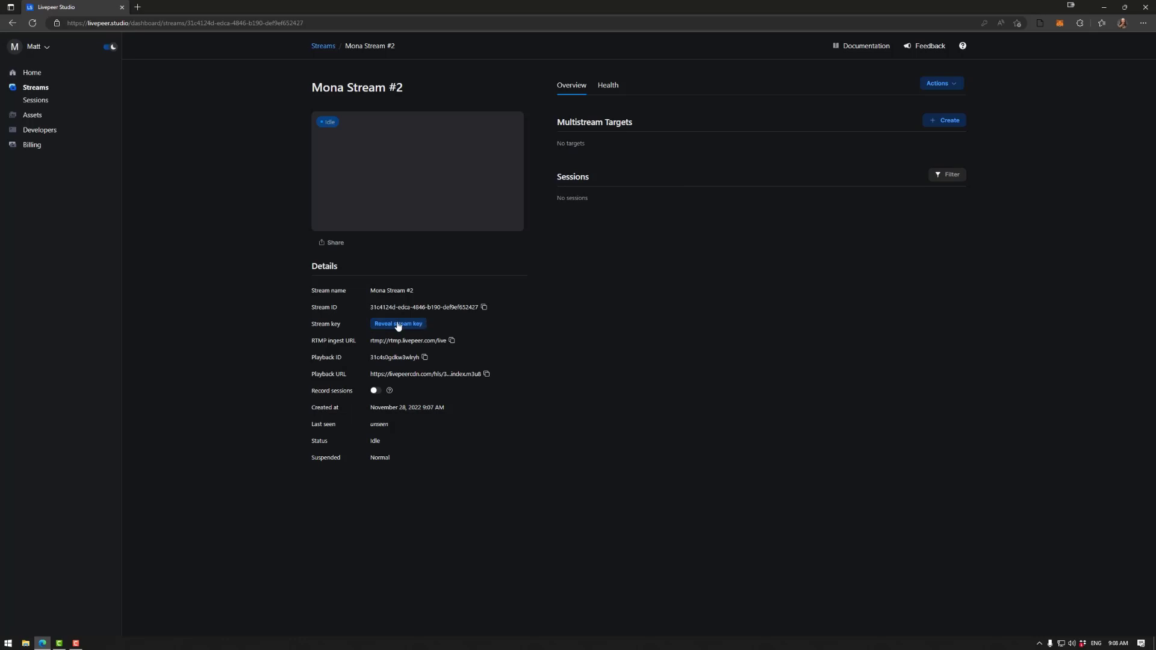
click(421, 329)
- Search Google for 'obsproject' in a new browser window
key(ctrl+n)
text(obs)
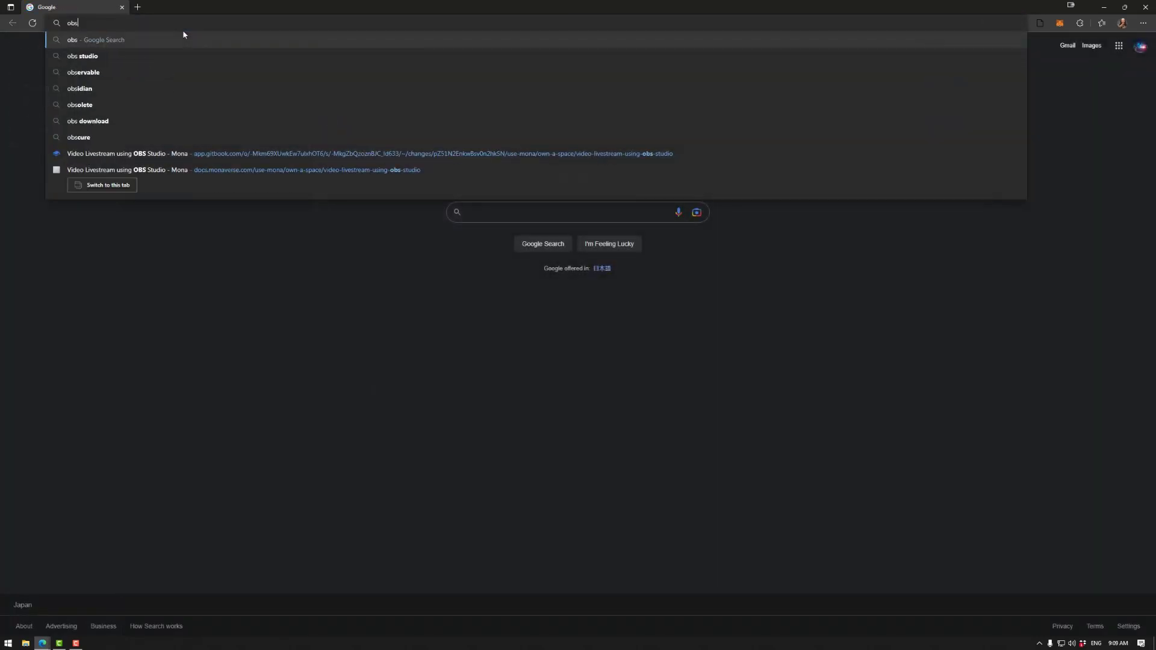
text(p)
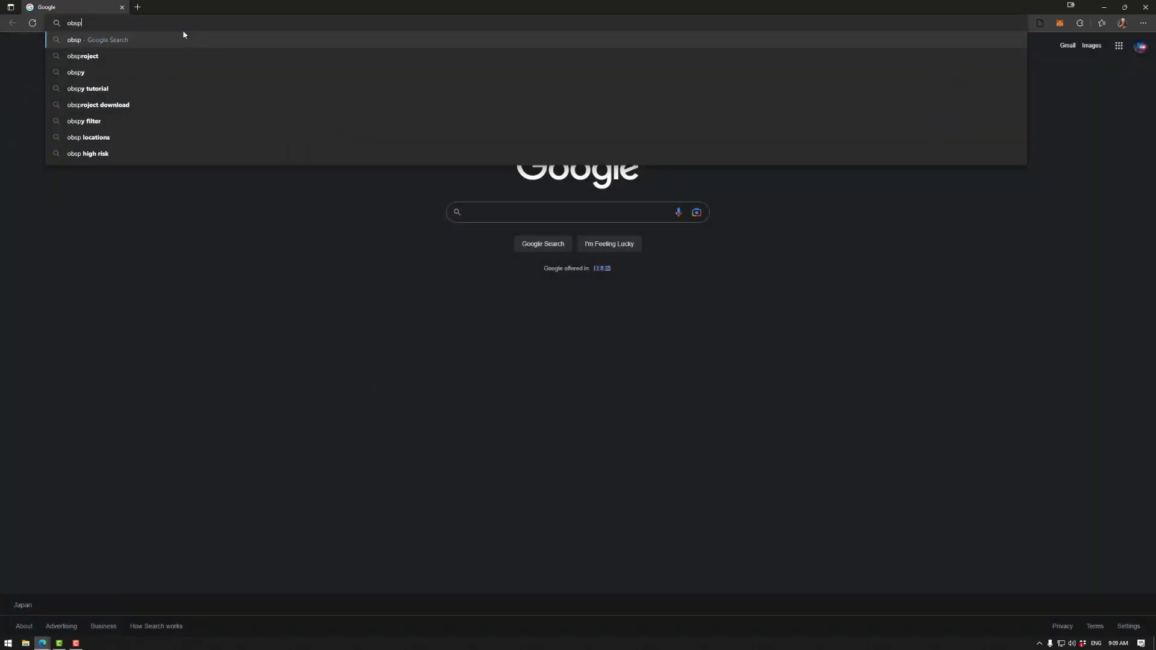
key(Down)
key(Return)
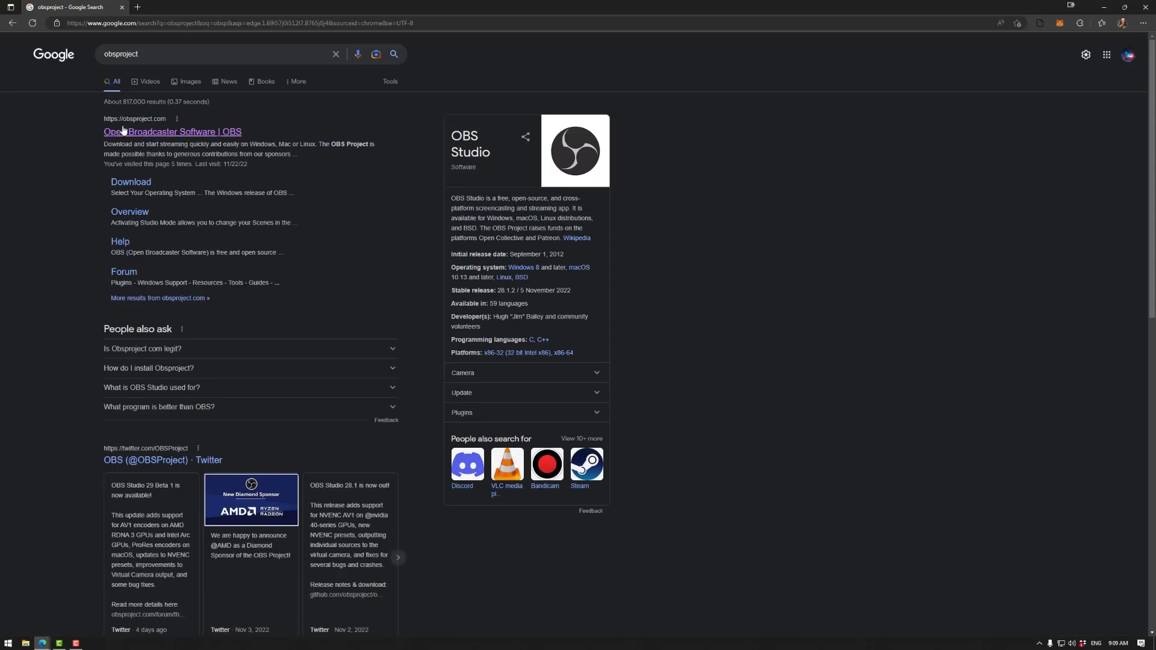
- Download the OBS Studio Windows installer from obsproject.com and dismiss the download prompt
click(154, 134)
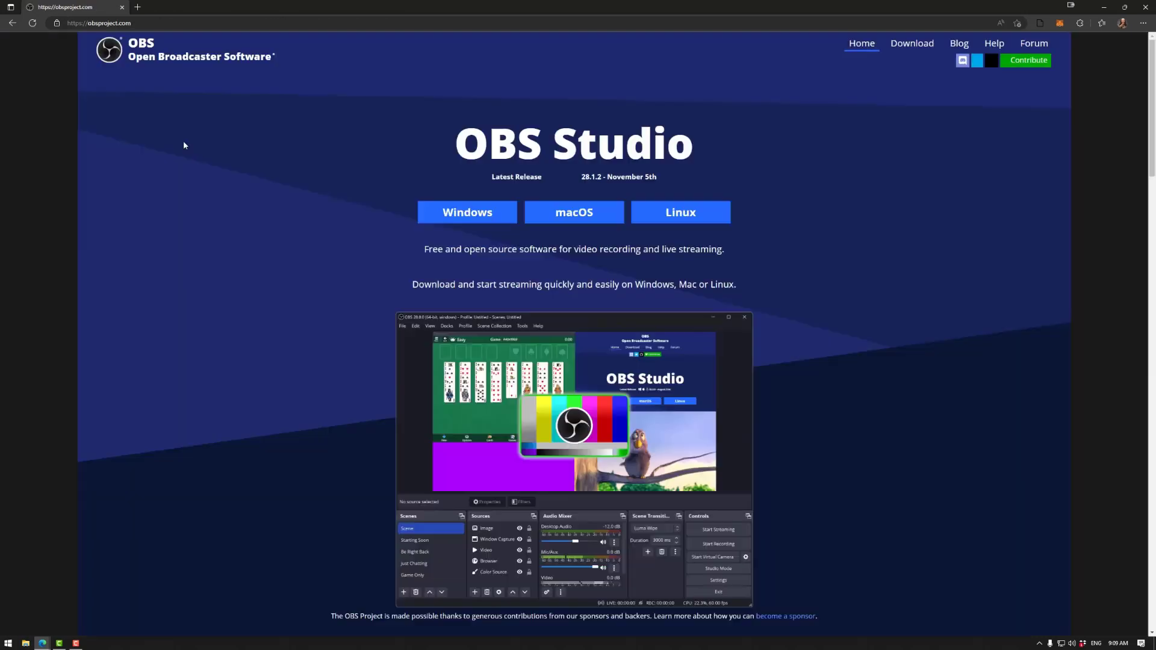
click(467, 212)
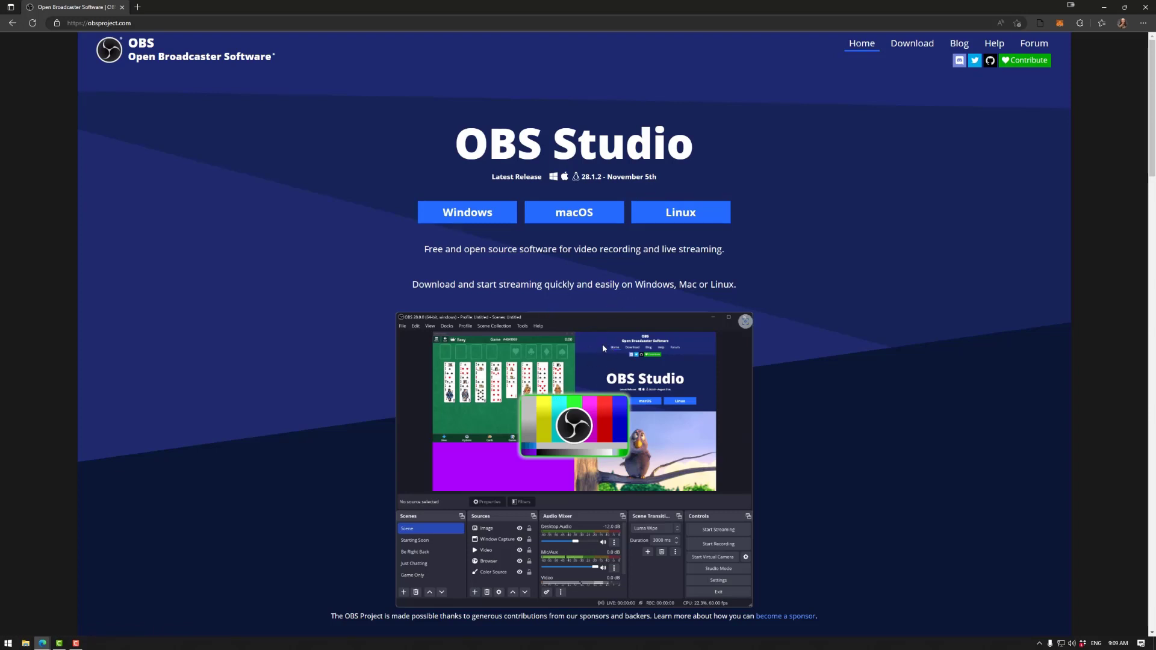
click(468, 213)
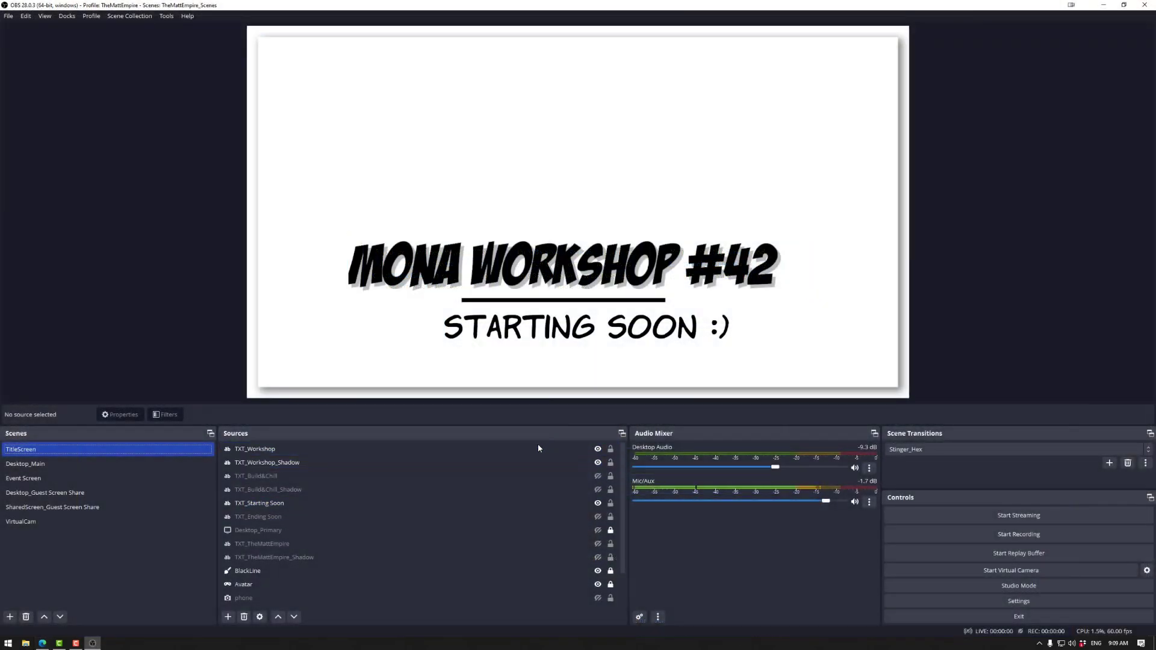
click(538, 449)
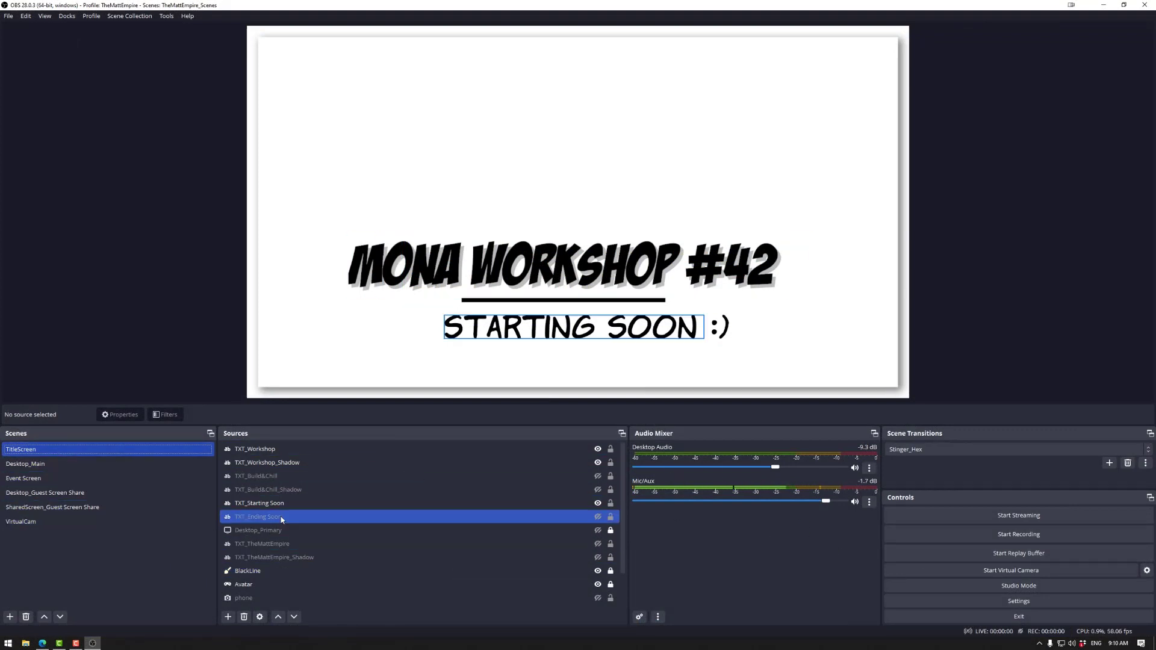
click(37, 464)
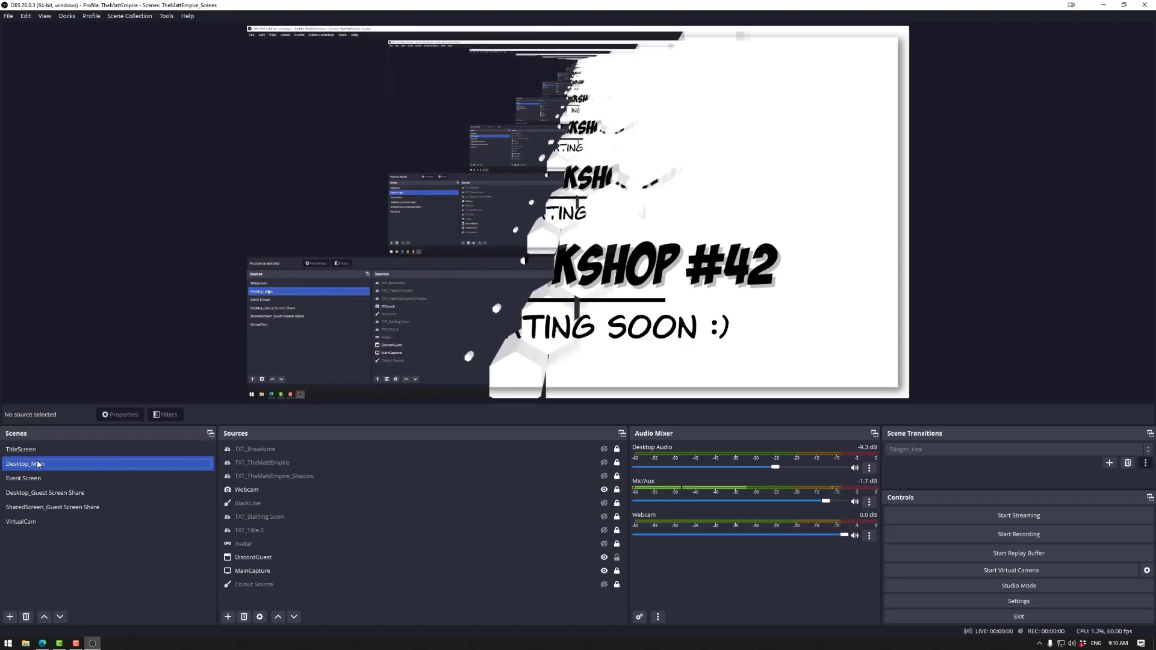
click(35, 450)
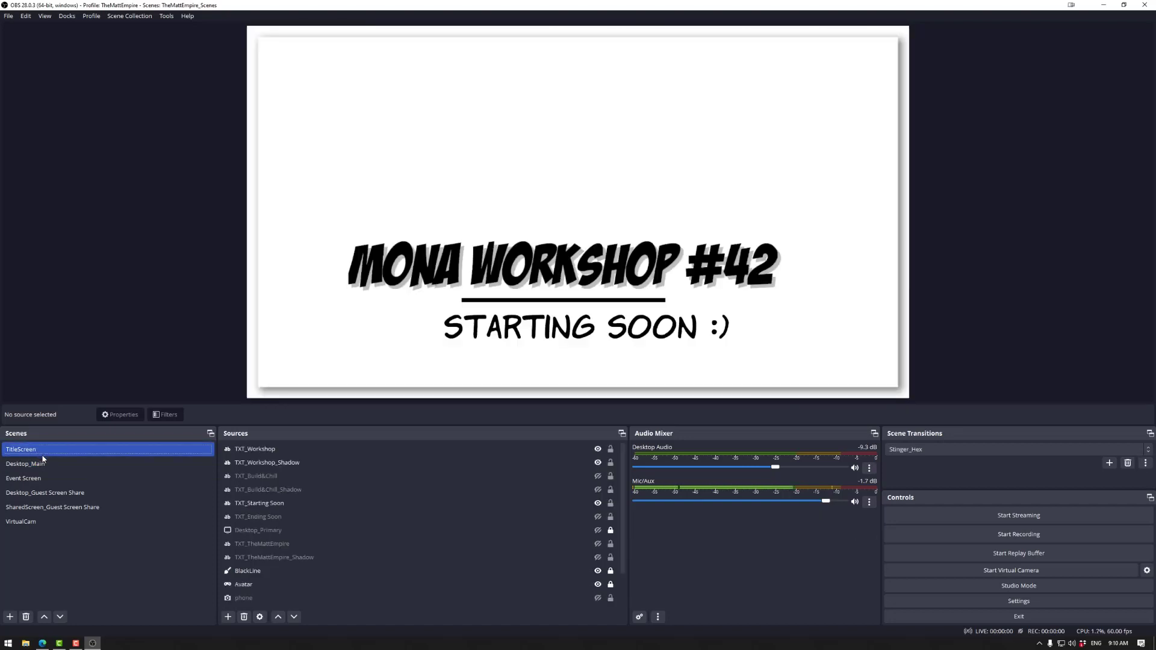
scroll(265, 572, down, 2)
click(263, 586)
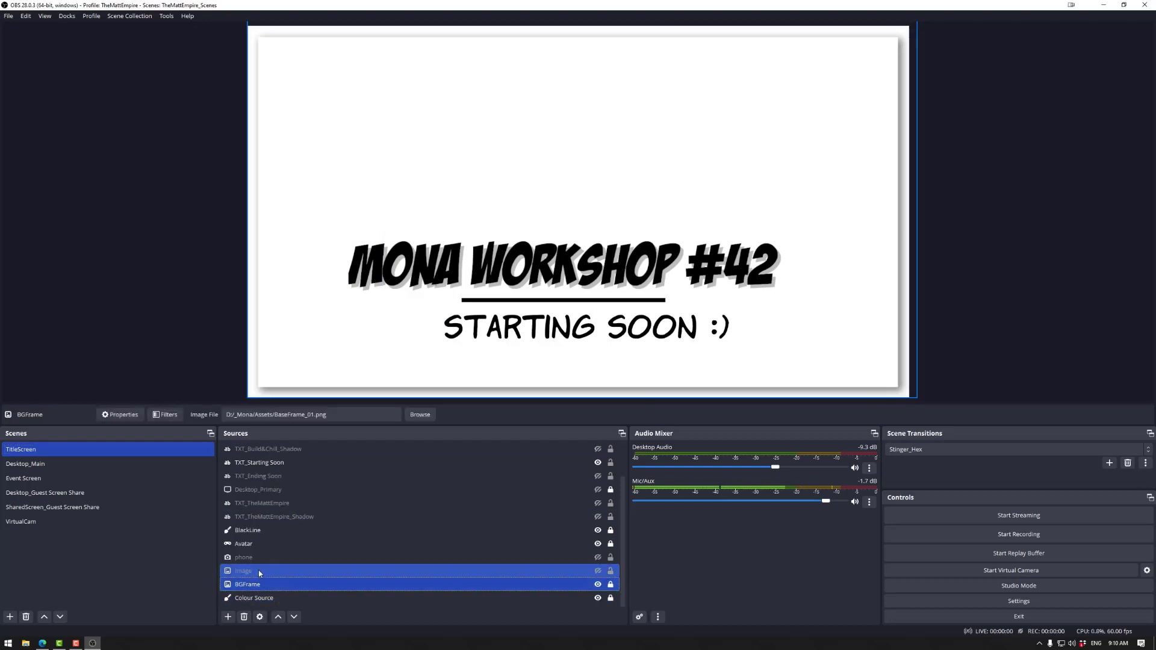
click(262, 531)
click(261, 518)
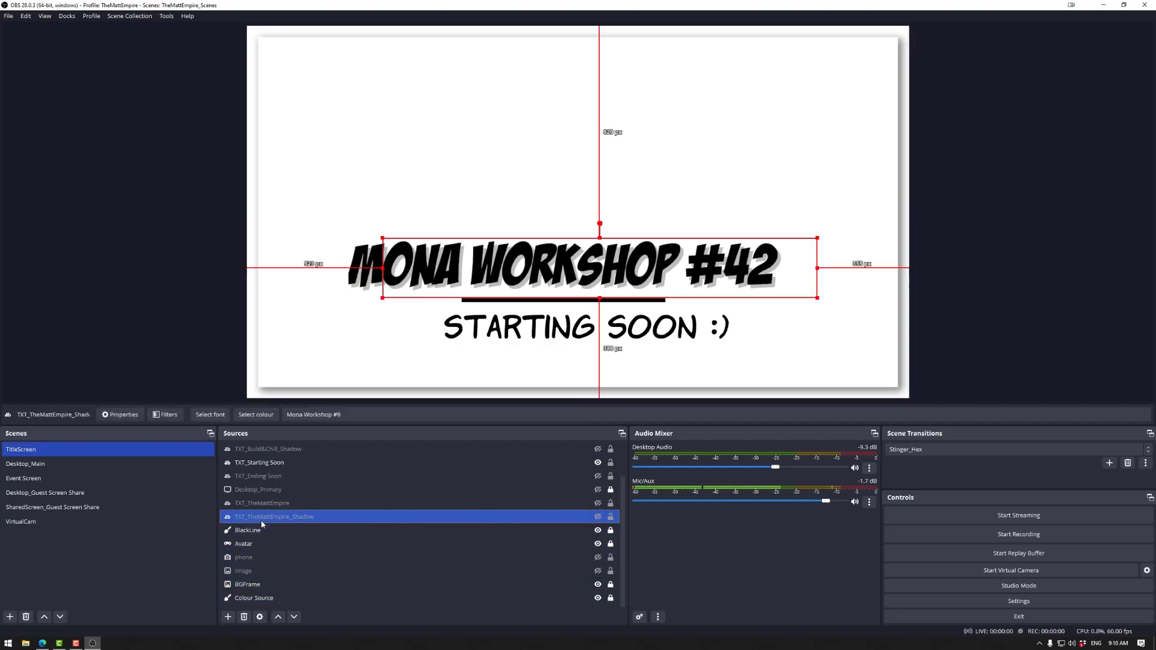
click(264, 504)
click(265, 491)
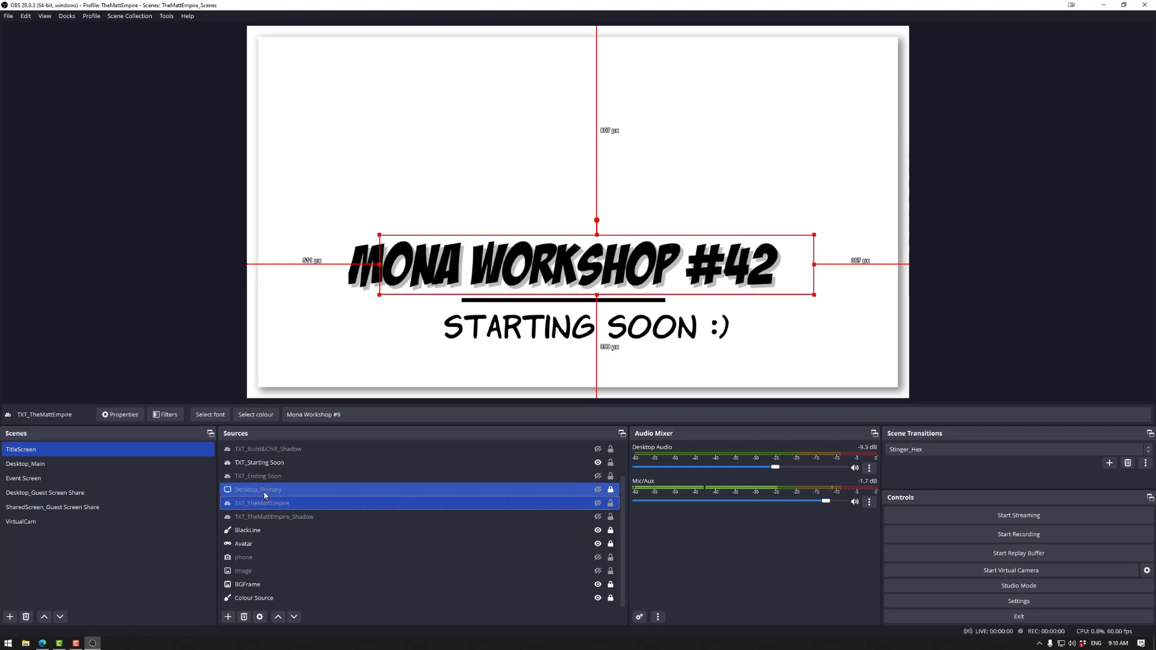
click(270, 450)
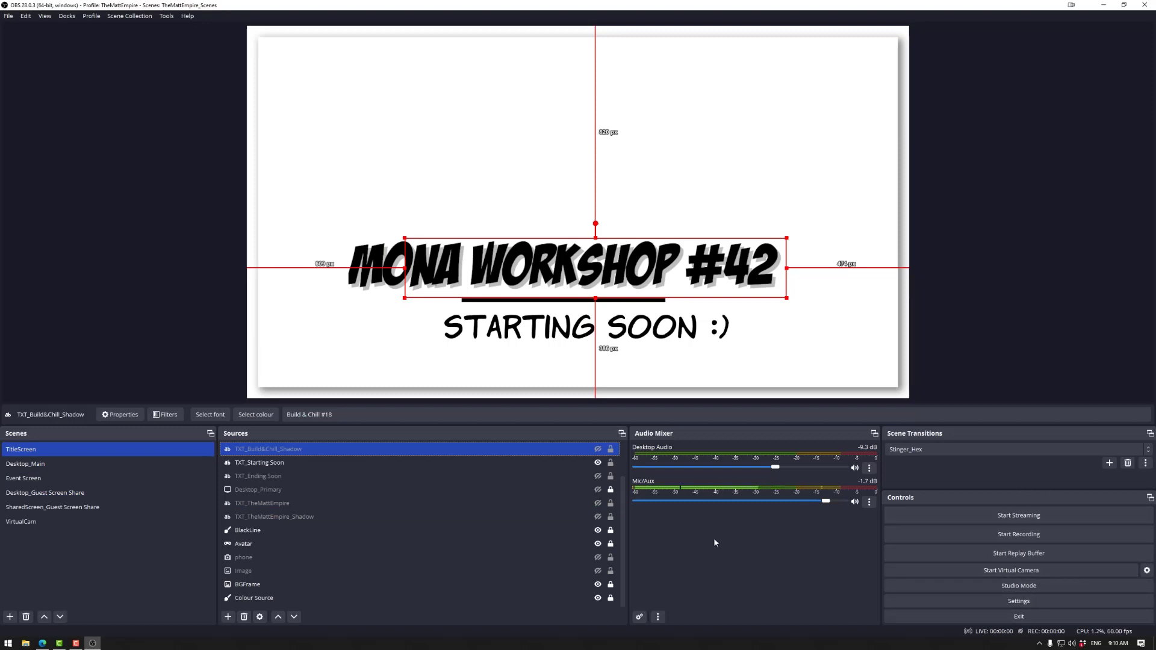
ctrl+click(472, 517)
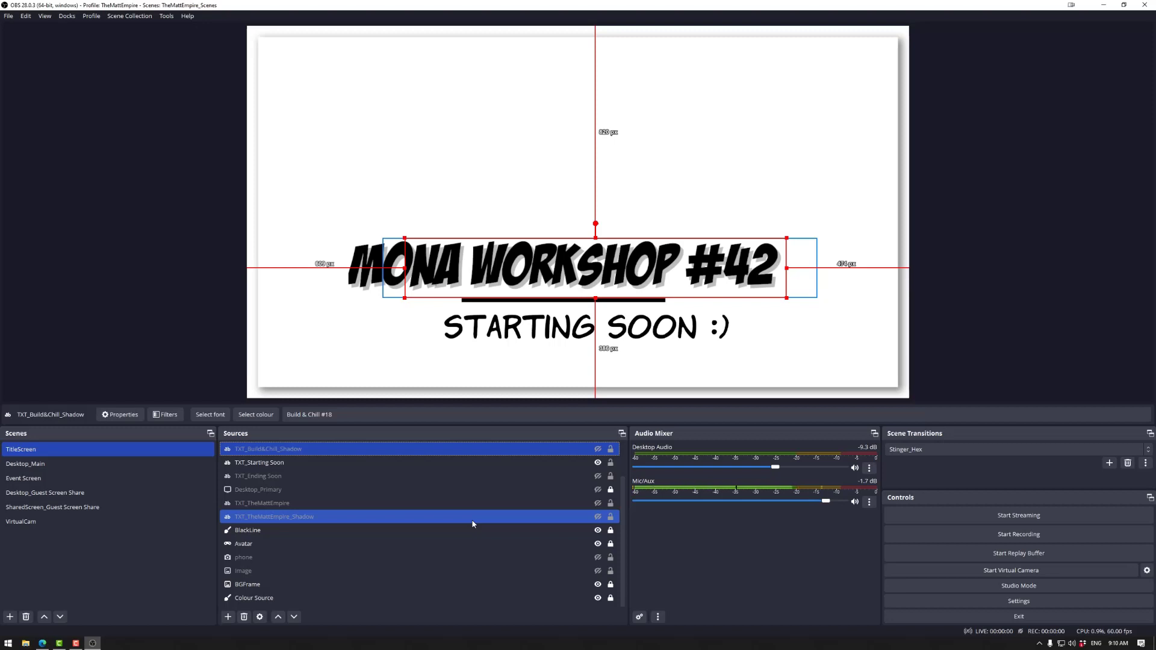
ctrl+click(473, 521)
click(50, 450)
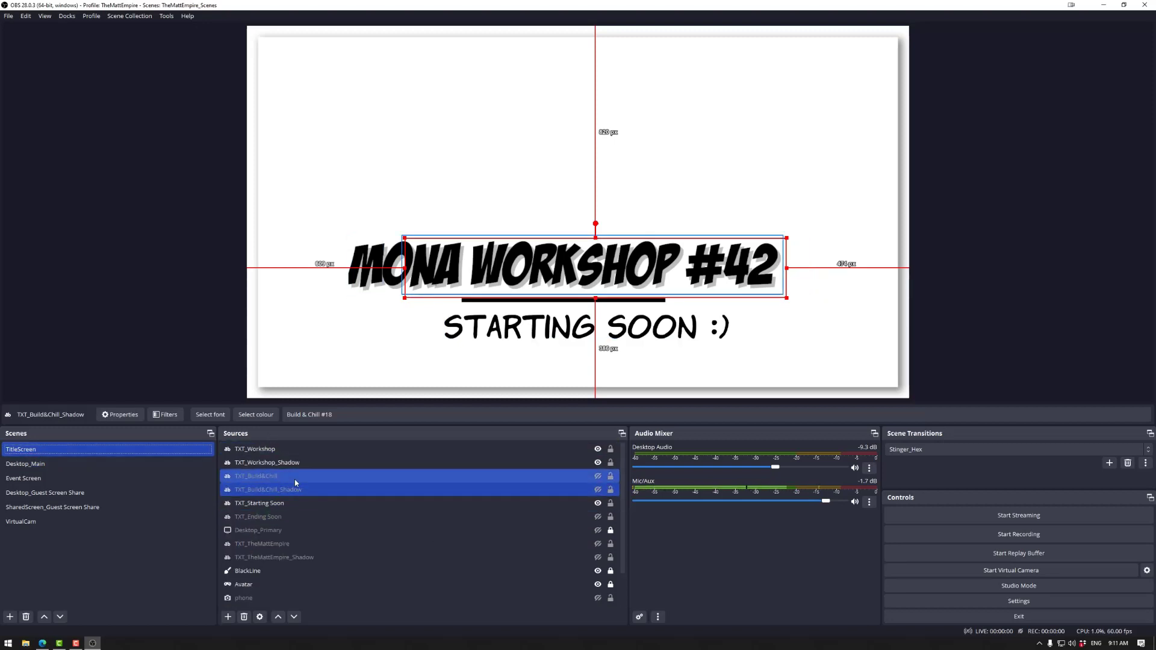
ctrl+click(299, 508)
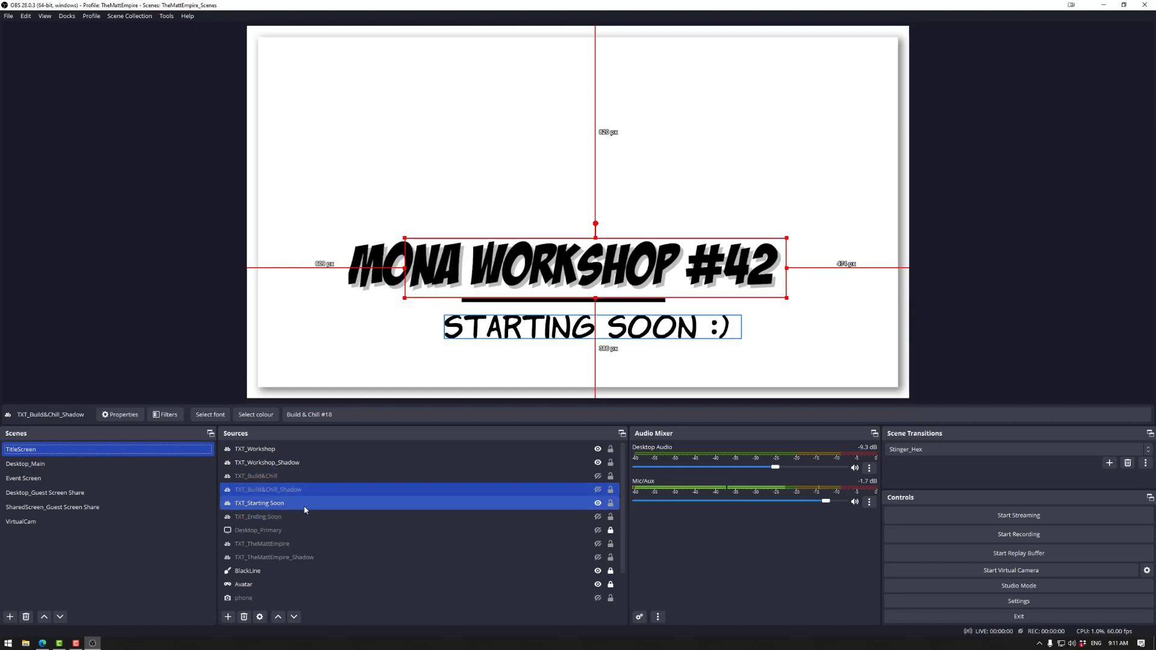
ctrl+click(308, 505)
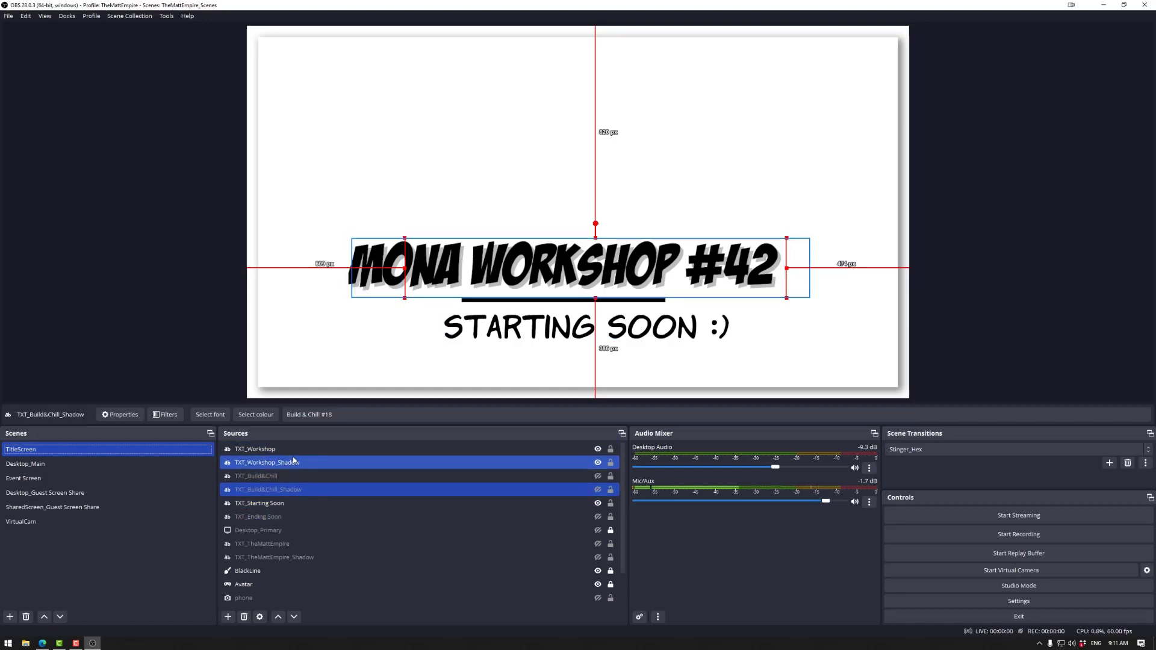
- Set the OBS stream service to Custom with server rtmp://rtmp.livepeer.com/live
click(1020, 602)
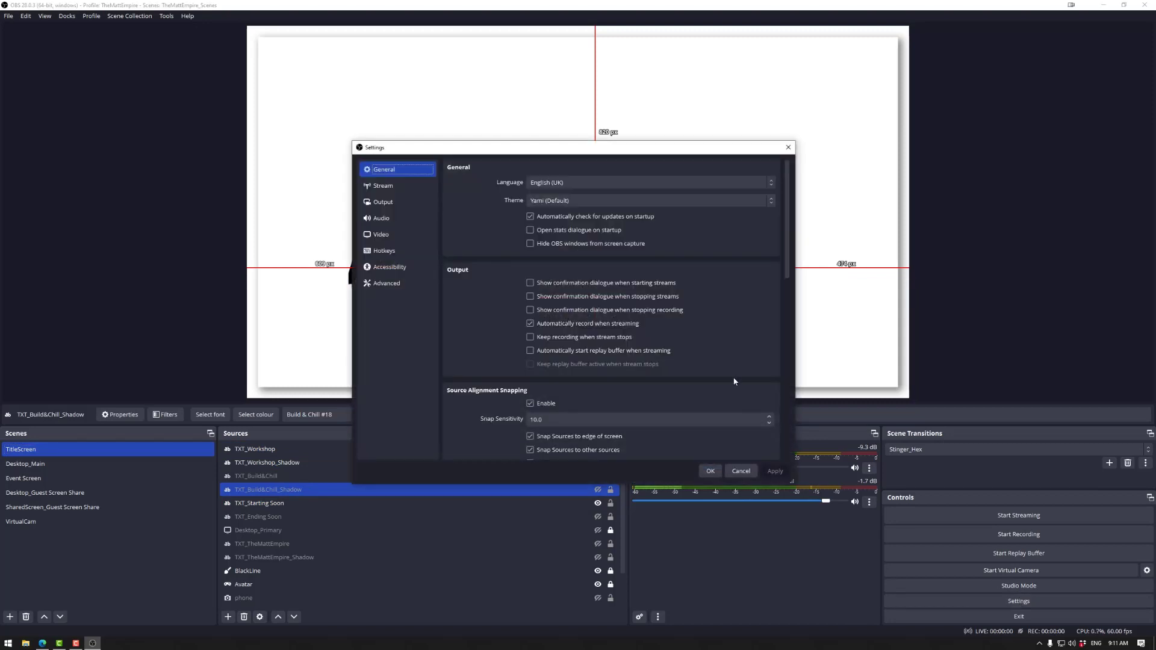
click(398, 187)
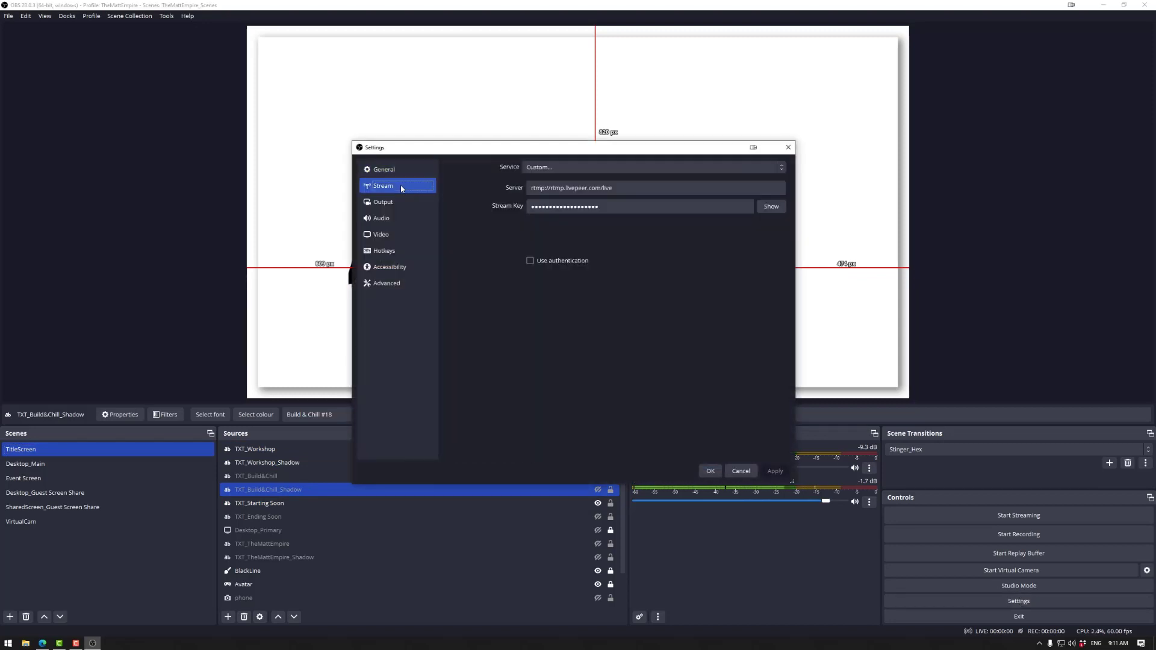
click(542, 168)
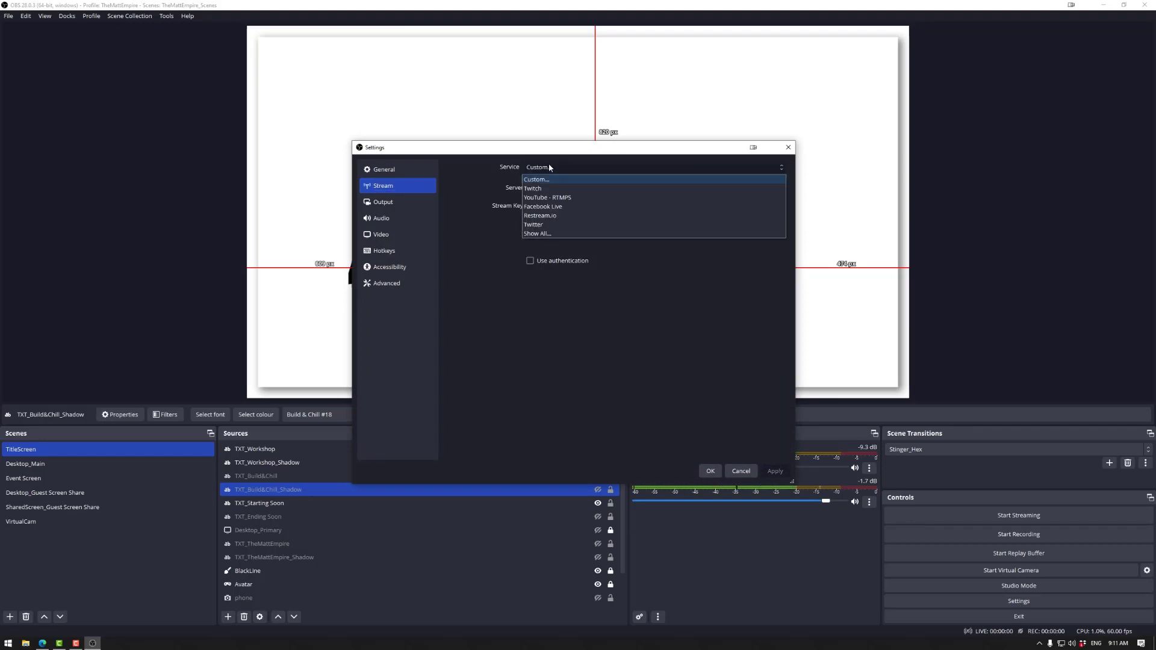
click(543, 180)
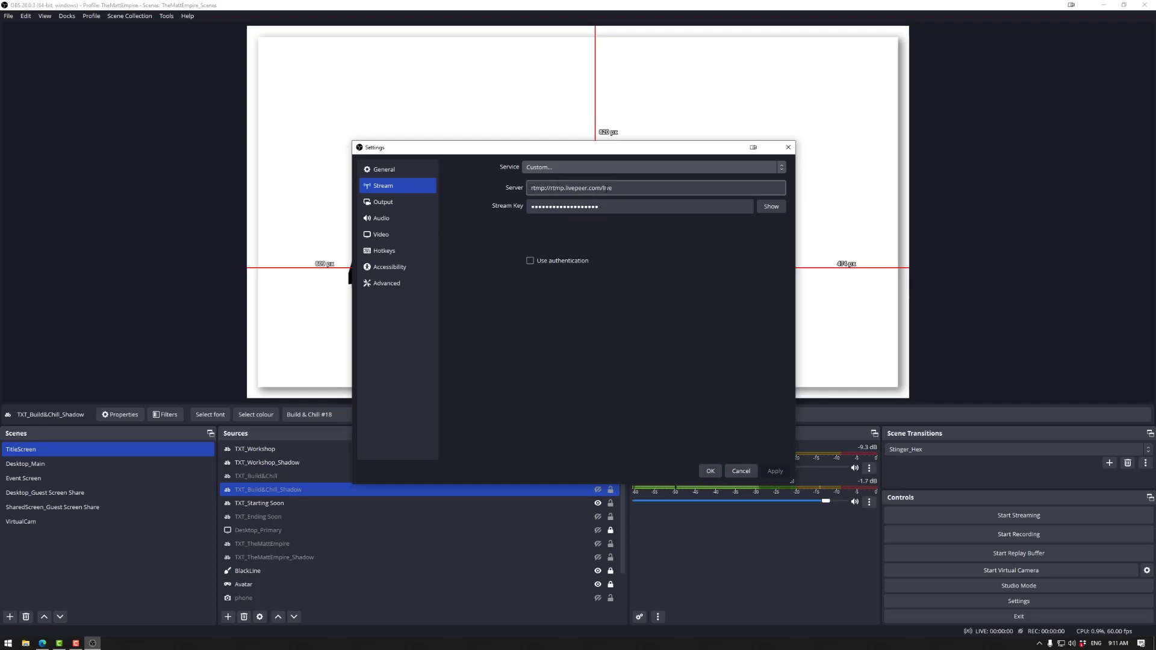
click(562, 205)
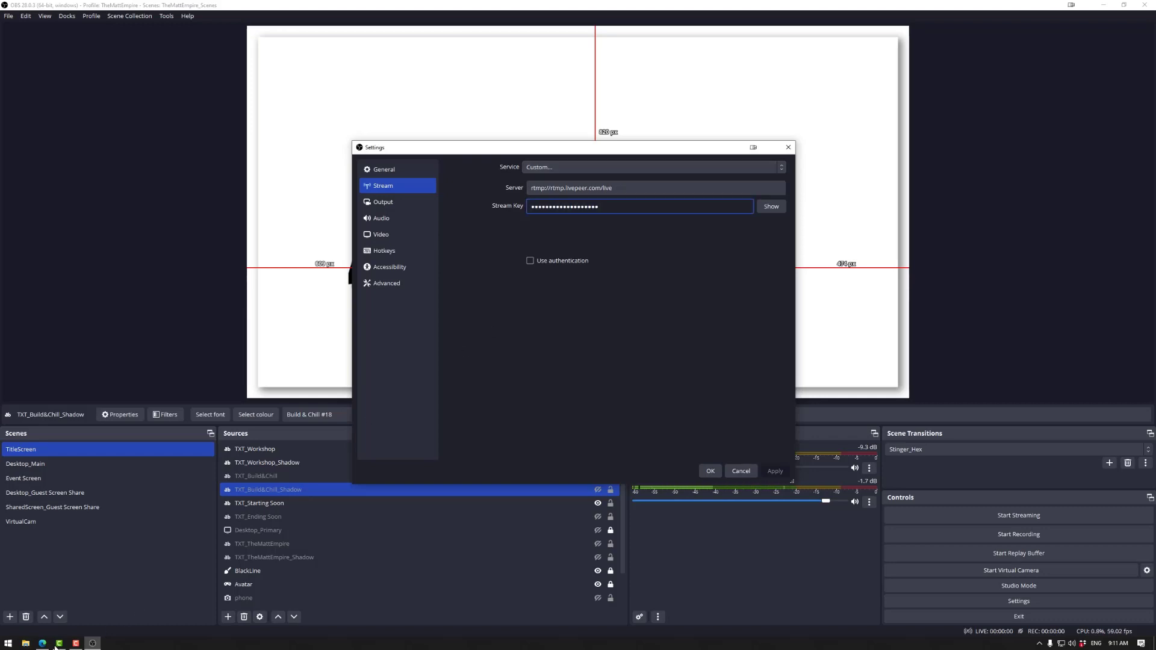
- Paste the Livepeer stream key into OBS's stream key field and apply the settings
click(40, 644)
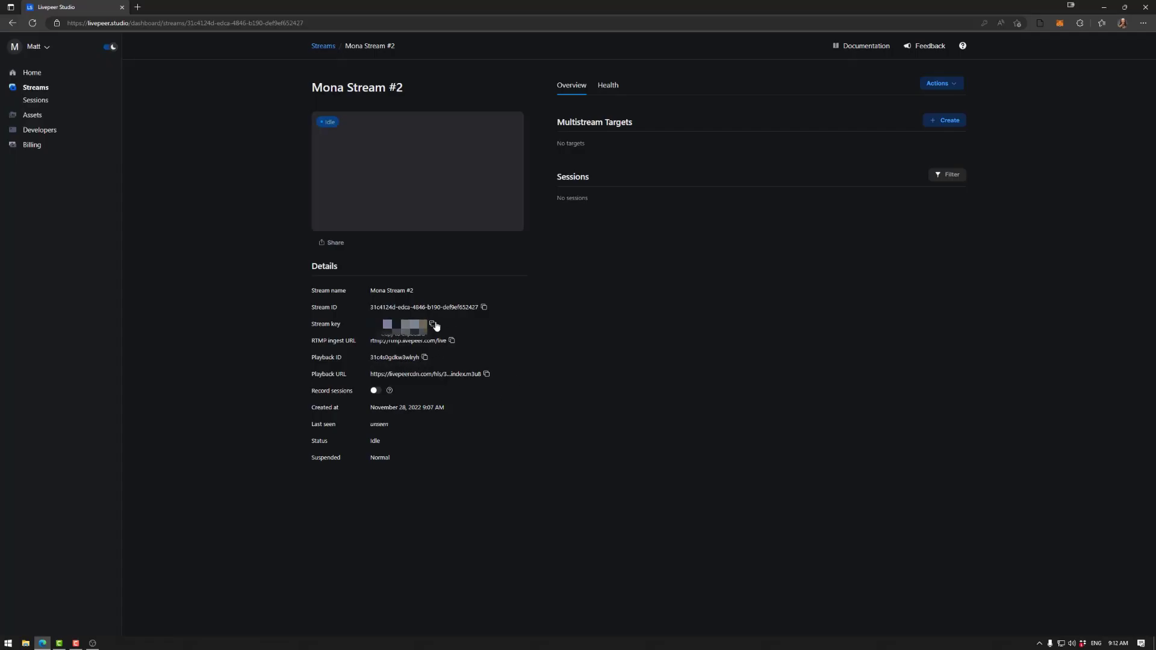
click(433, 324)
click(92, 643)
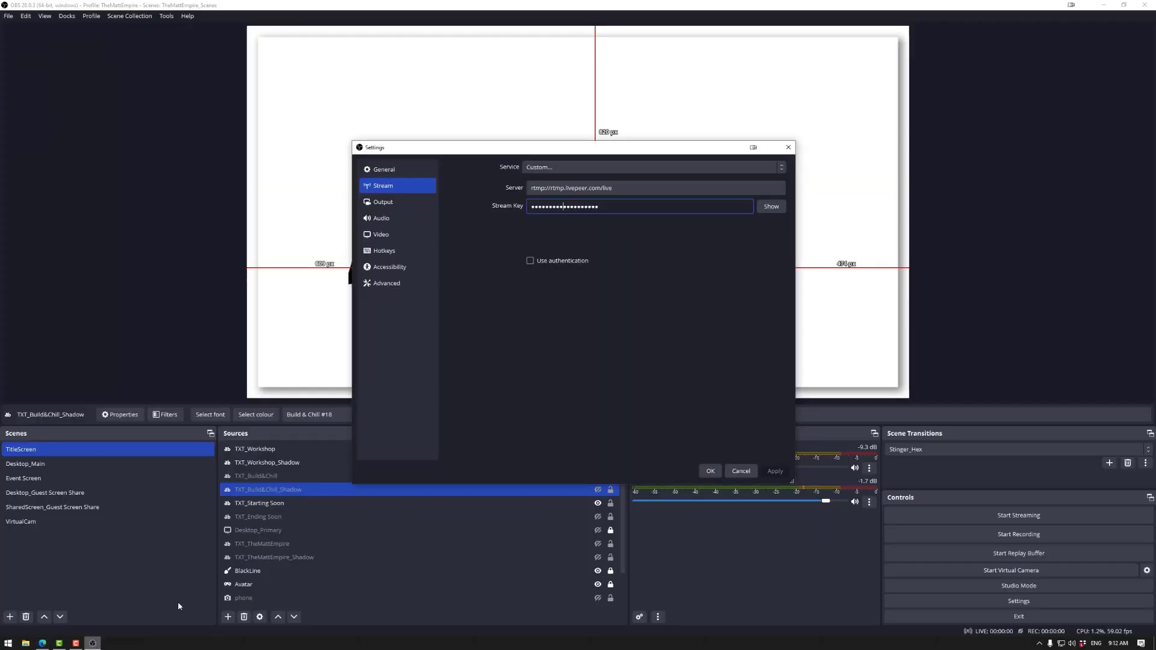
double_click(578, 207)
key(ctrl+v)
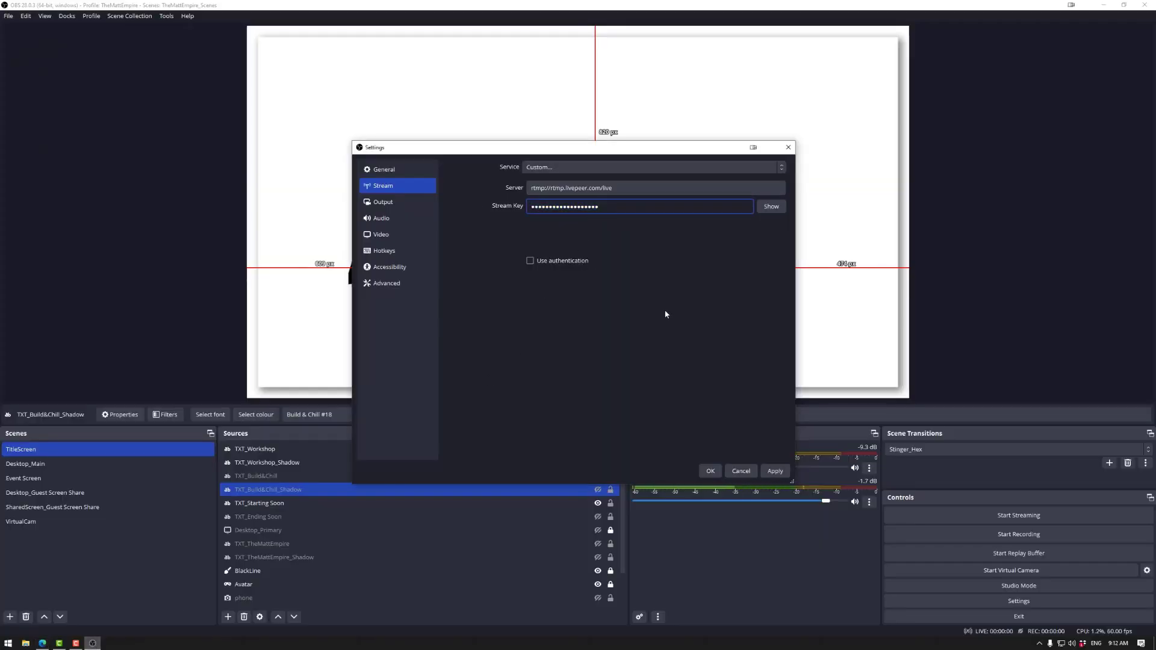
click(775, 472)
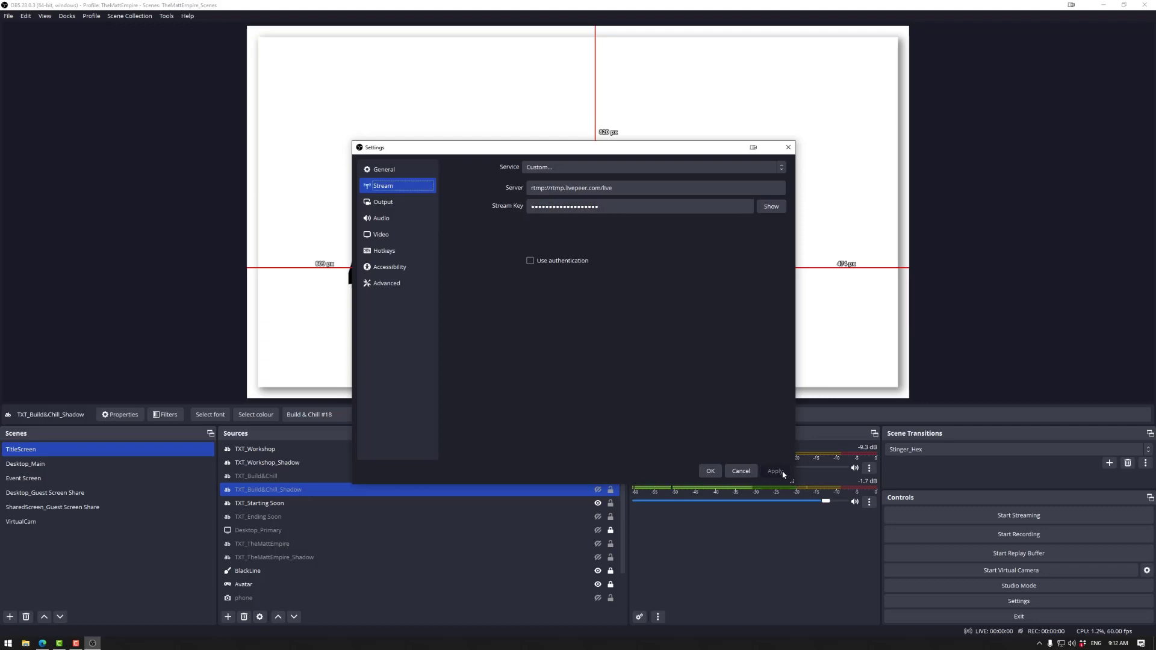
- Keep NVIDIA NVENC H.264 as the streaming encoder and check the 2 s keyframe interval
click(393, 203)
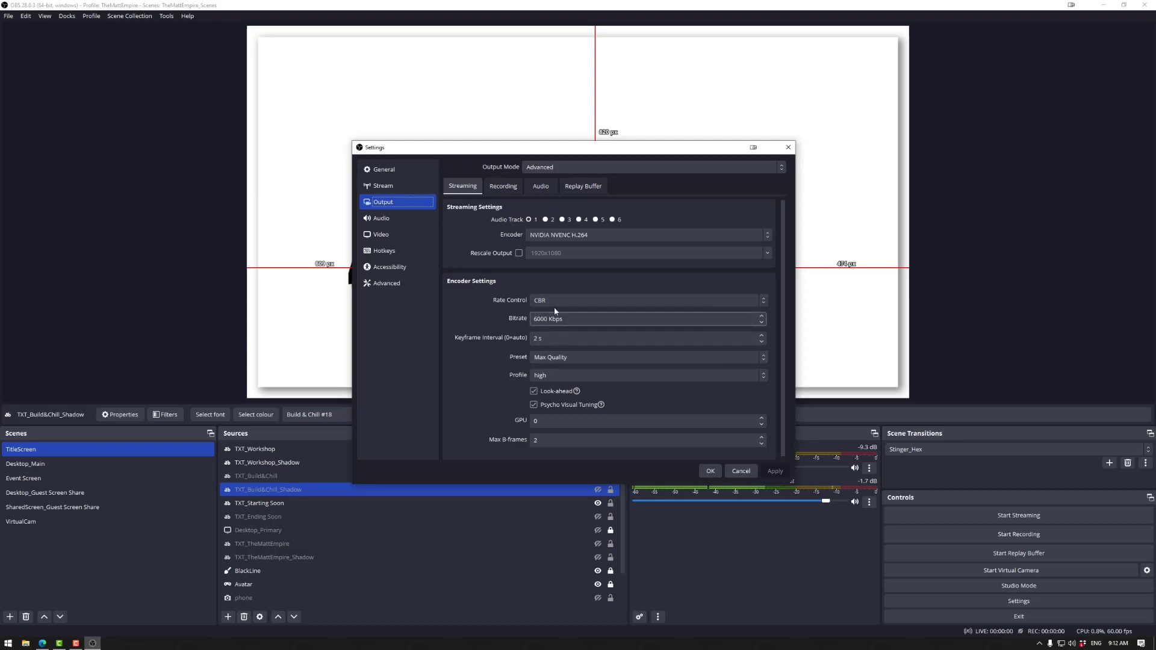
click(568, 236)
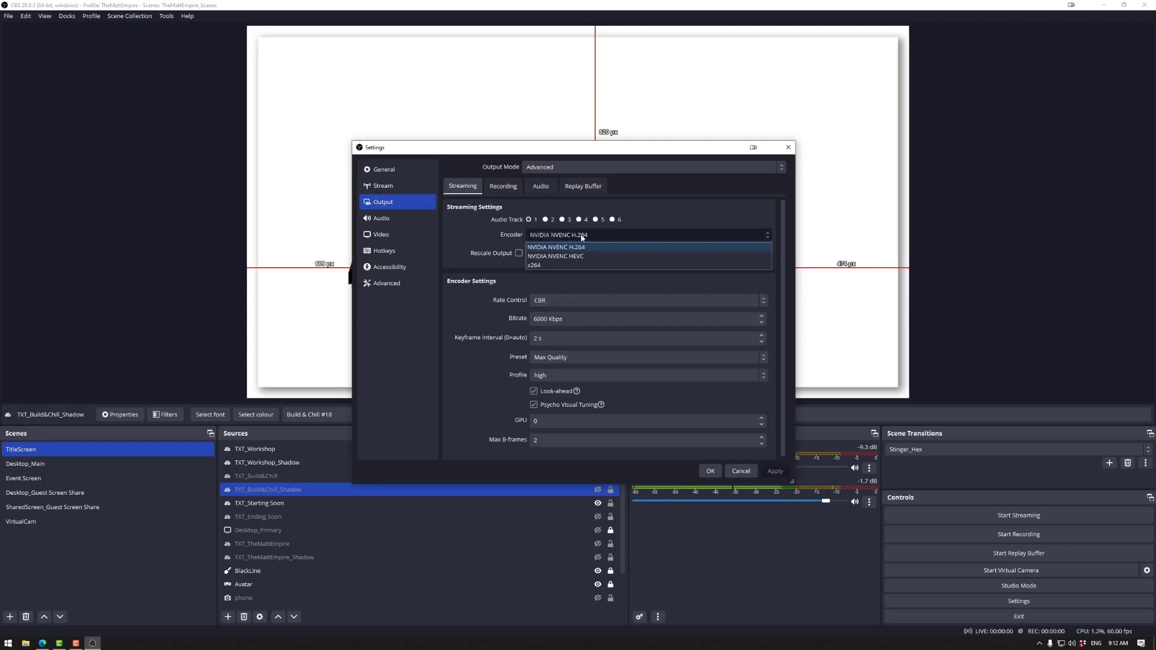
click(587, 237)
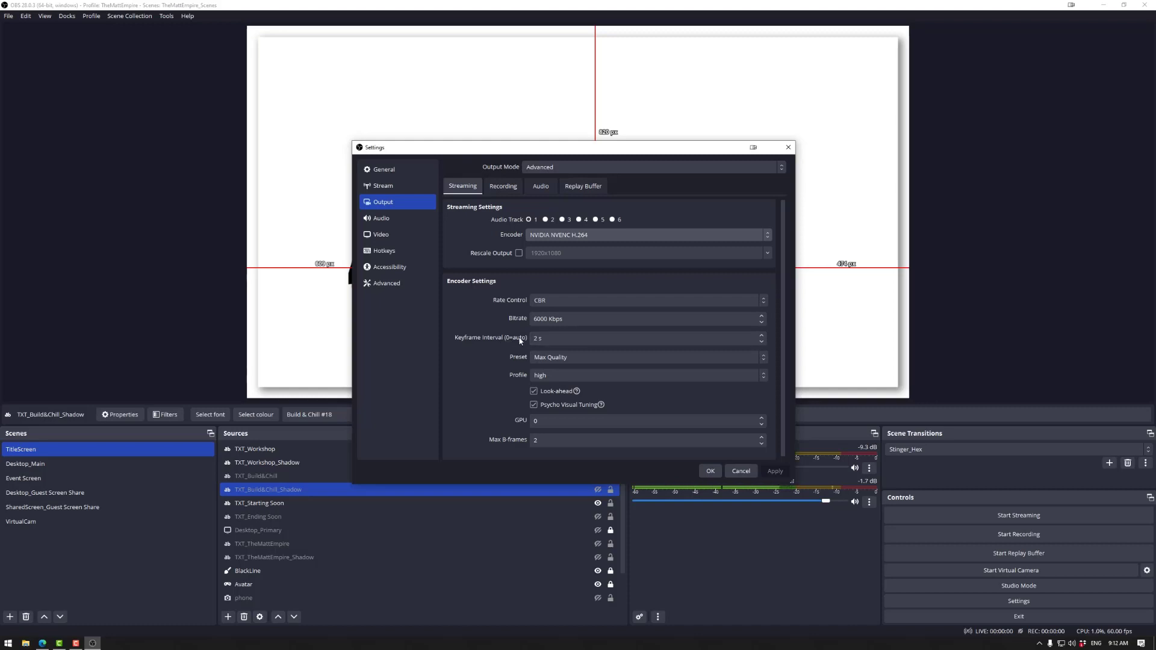
click(546, 337)
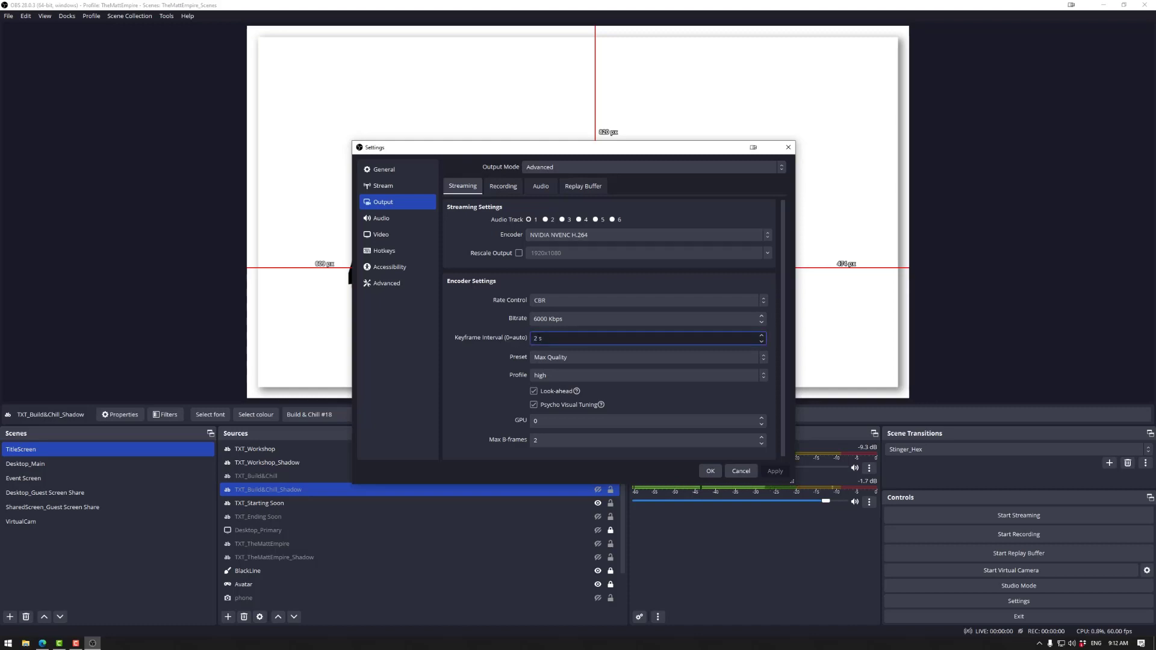
double_click(545, 337)
- Switch the output mode to Simple and back to Advanced
click(554, 167)
click(554, 180)
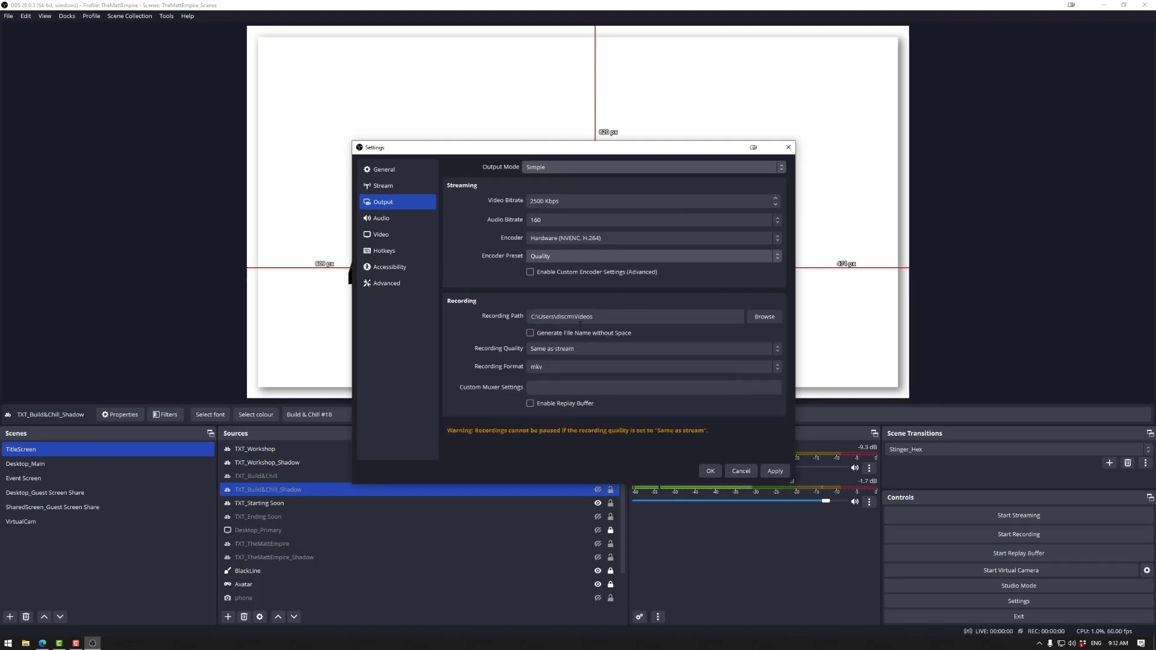
click(542, 167)
click(543, 189)
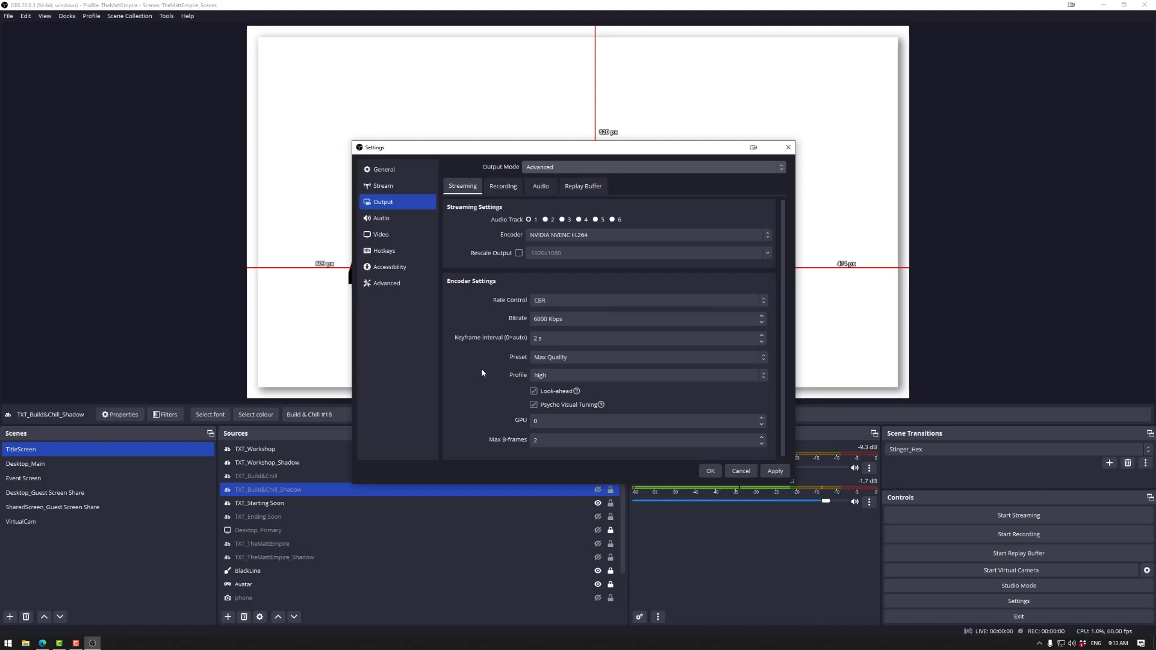
- Confirm the OBS settings and return to the Livepeer Studio dashboard home
click(775, 471)
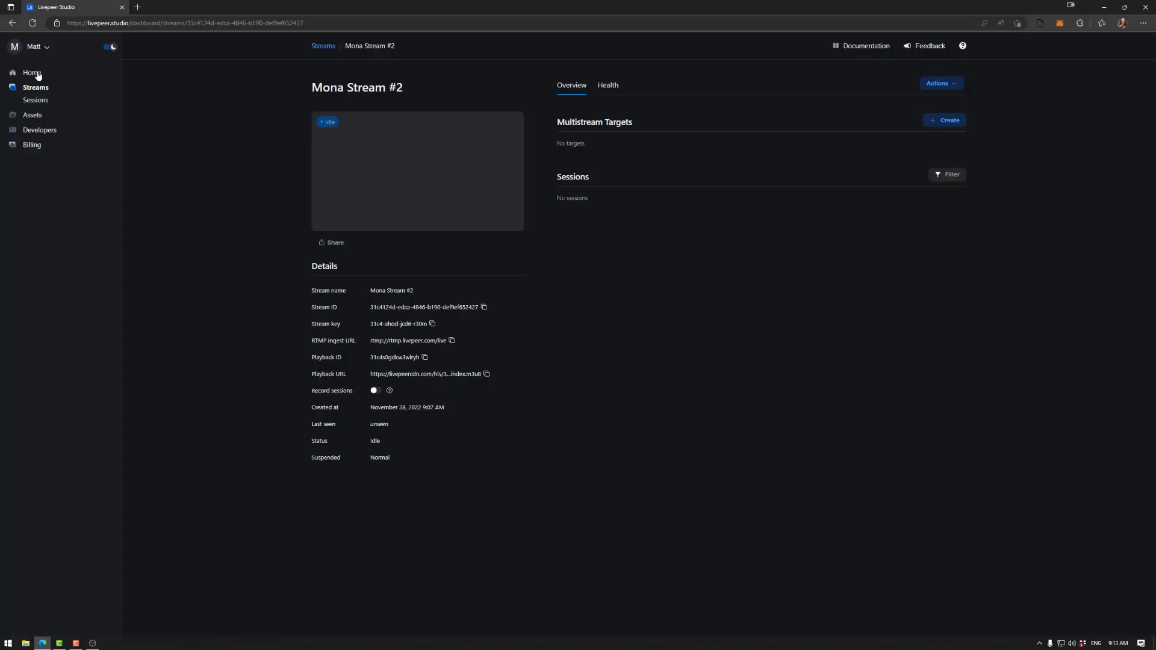
click(35, 73)
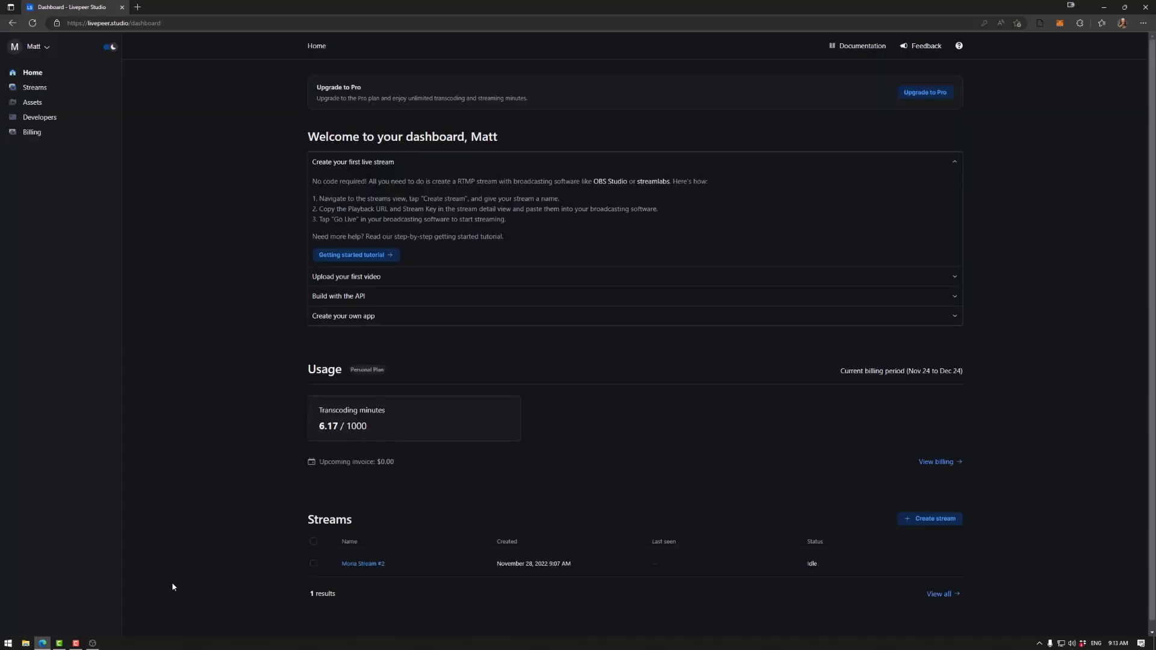
mouse_move(93, 643)
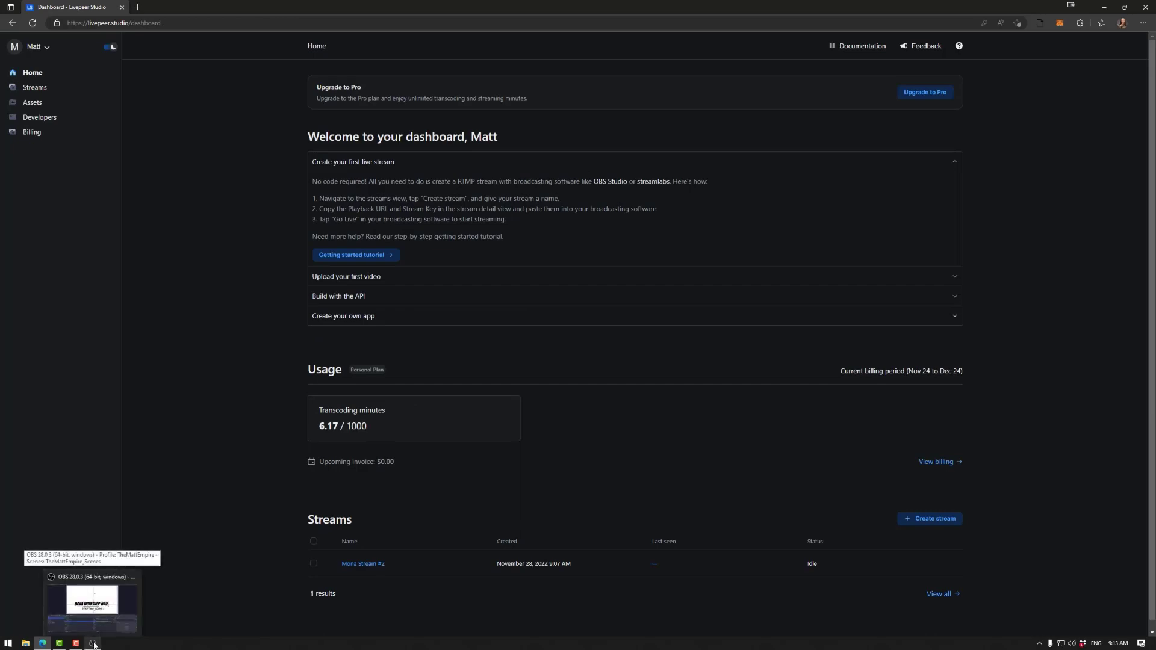
click(94, 644)
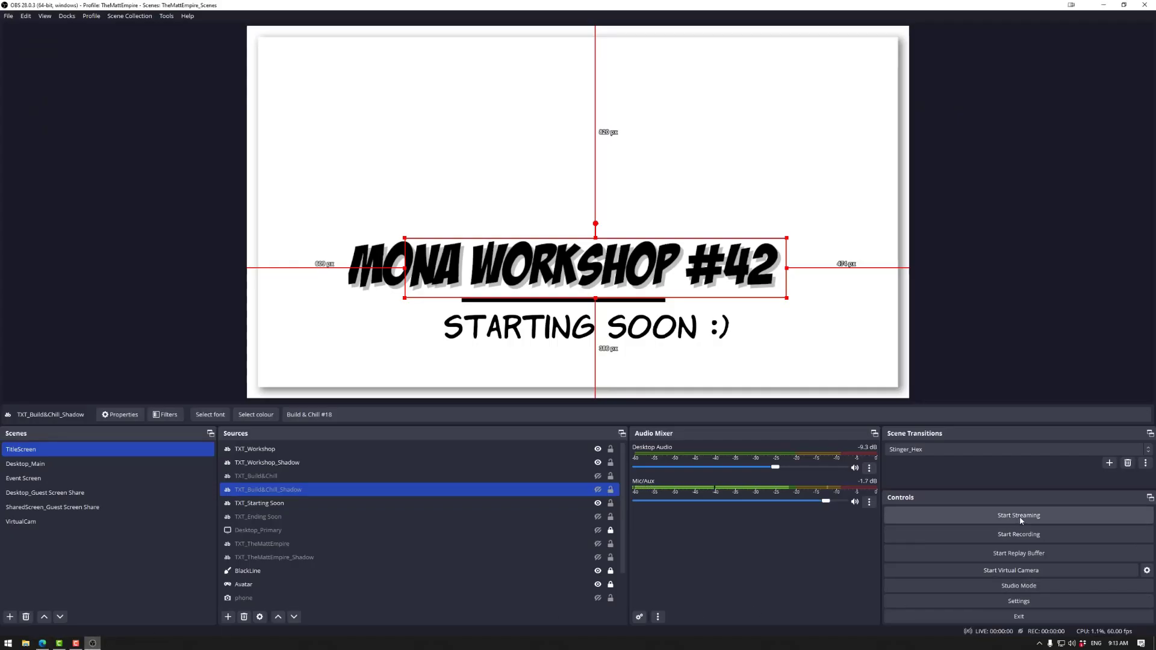
click(42, 643)
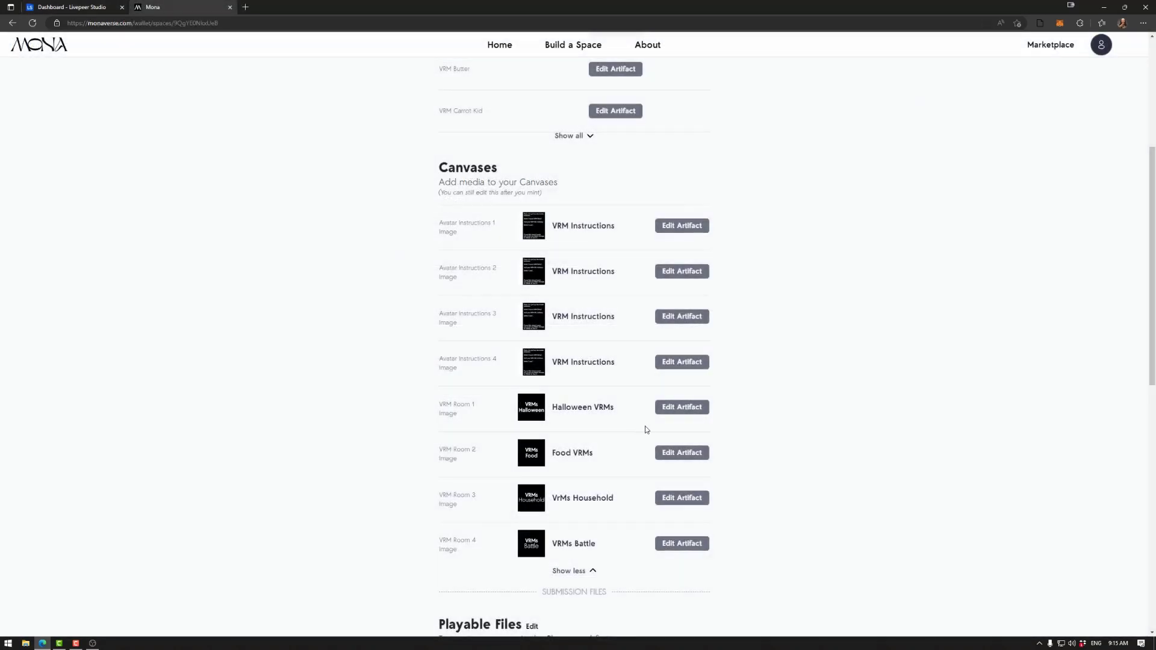
- Unlink the VRM Instructions image from the Avatar Instructions 1 canvas
click(678, 227)
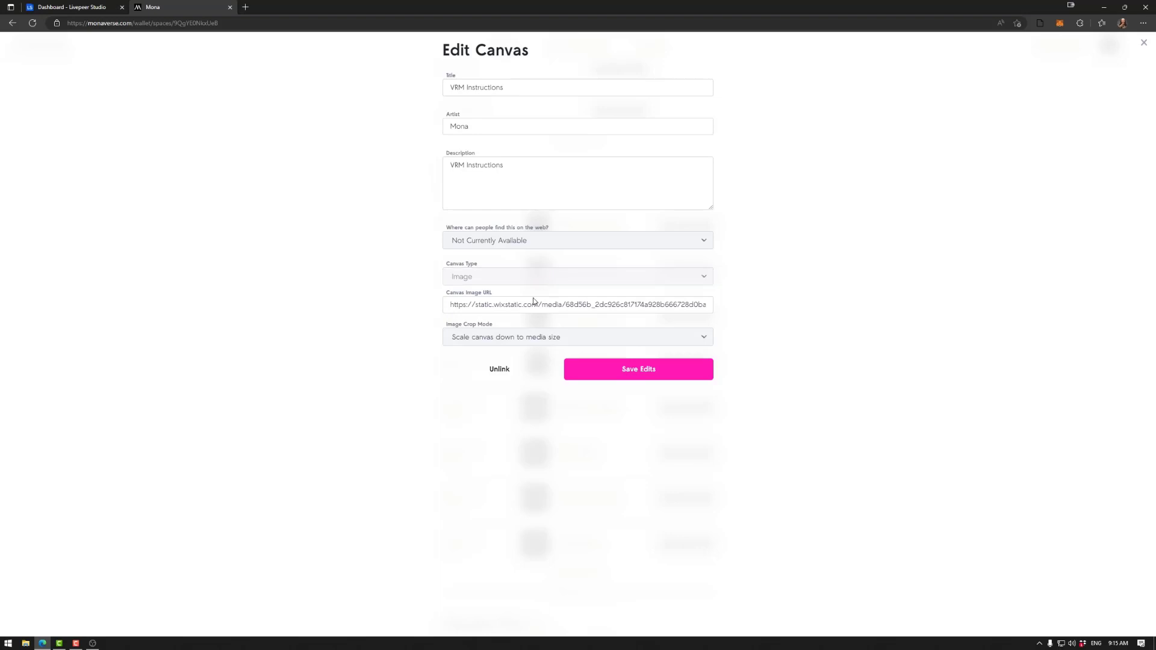
click(499, 371)
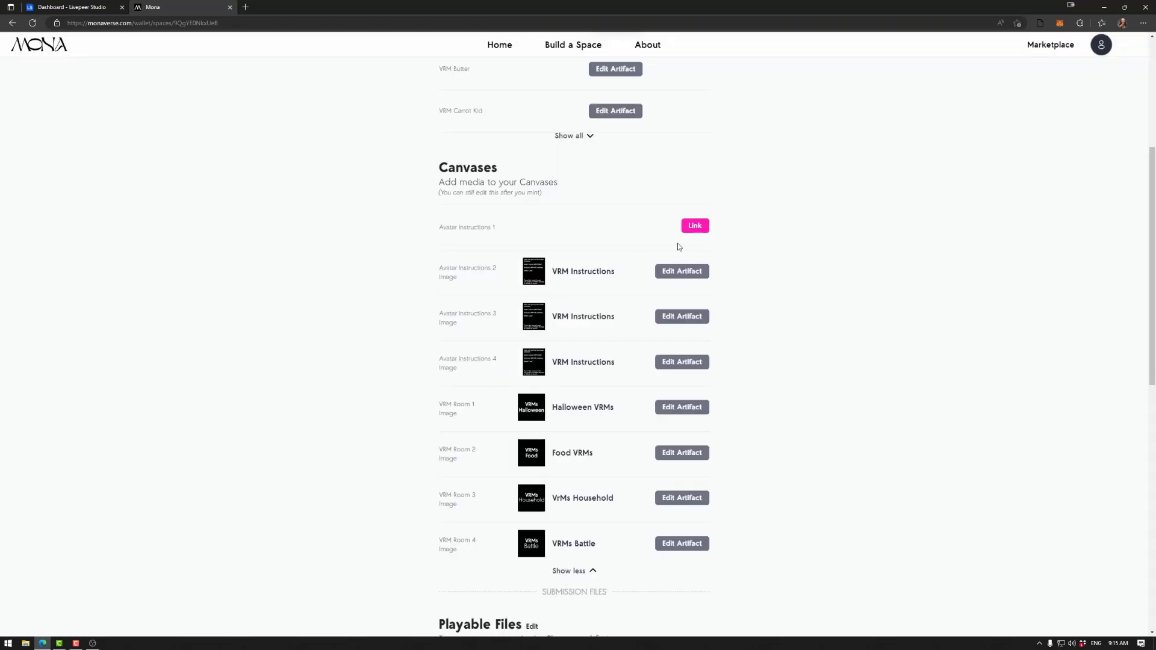
- Link a Live Stream canvas titled 'Mona Stream', artist 'Mona', description 'This is a cool description'
click(695, 225)
click(542, 277)
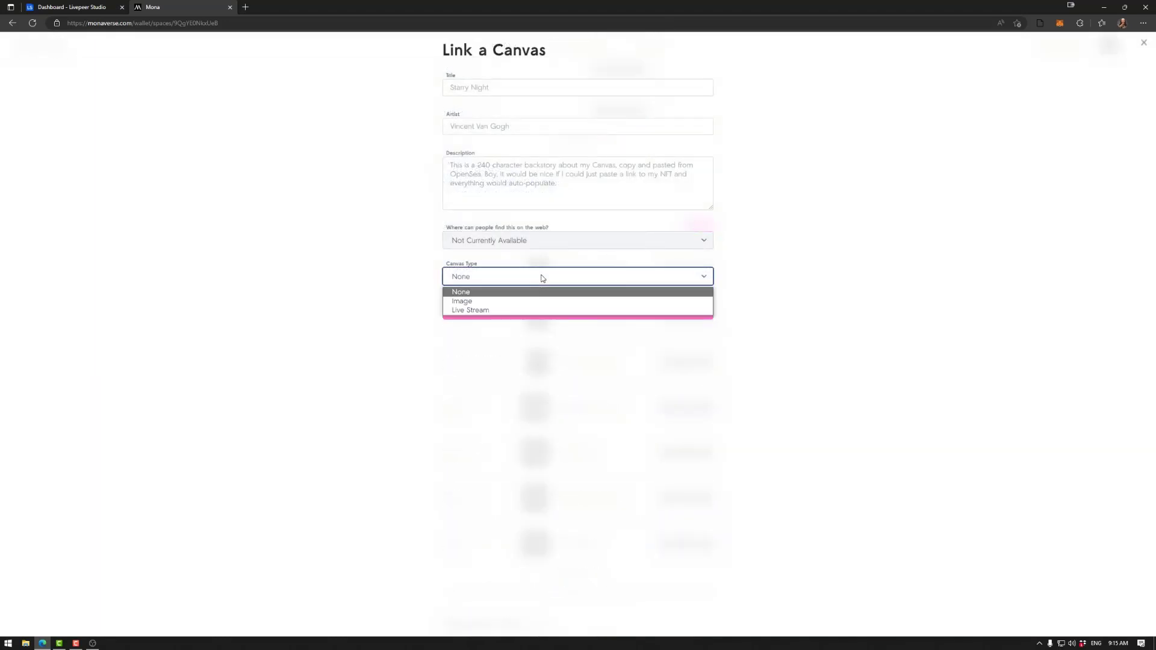
click(495, 310)
click(476, 87)
text(Mona Stream)
click(485, 125)
text(Mona)
click(523, 159)
text(This is a cool description!)
- Reset 'Where can people find this' to Not Currently Available, leaving the stream URL empty
click(512, 234)
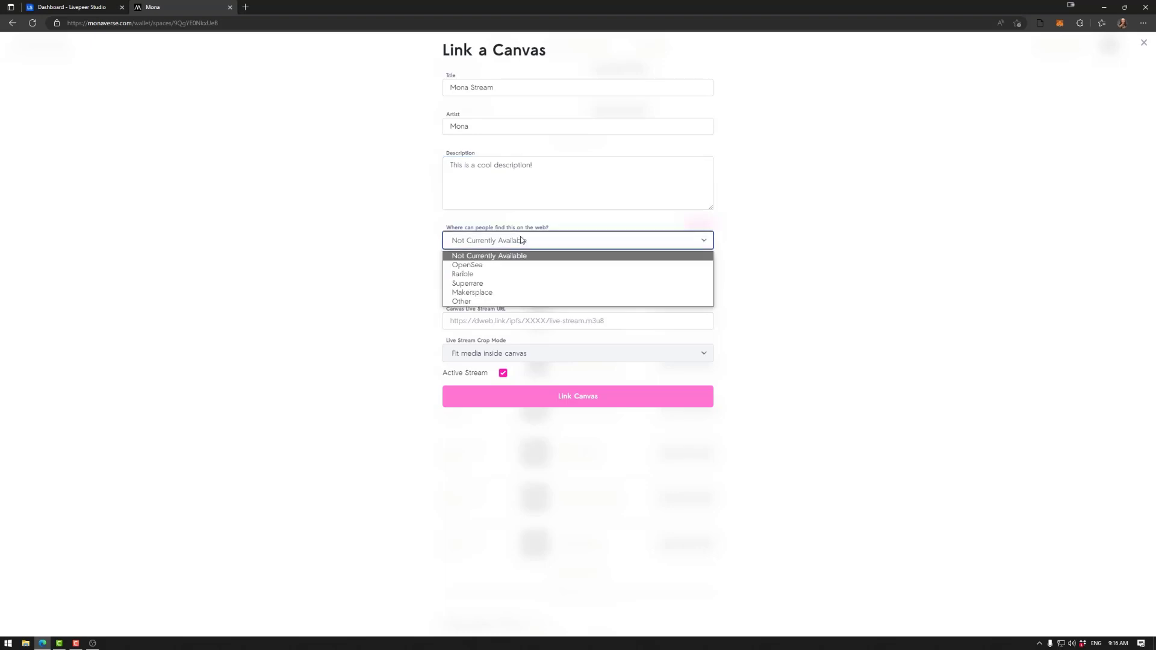
click(497, 301)
click(499, 274)
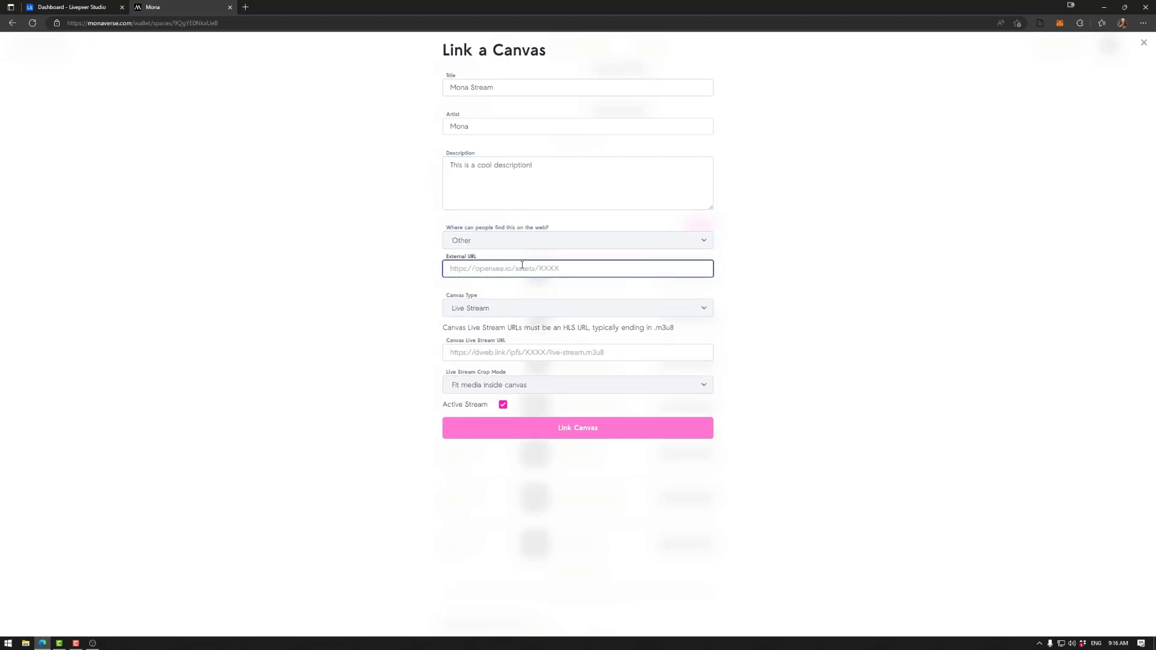
click(498, 244)
click(488, 254)
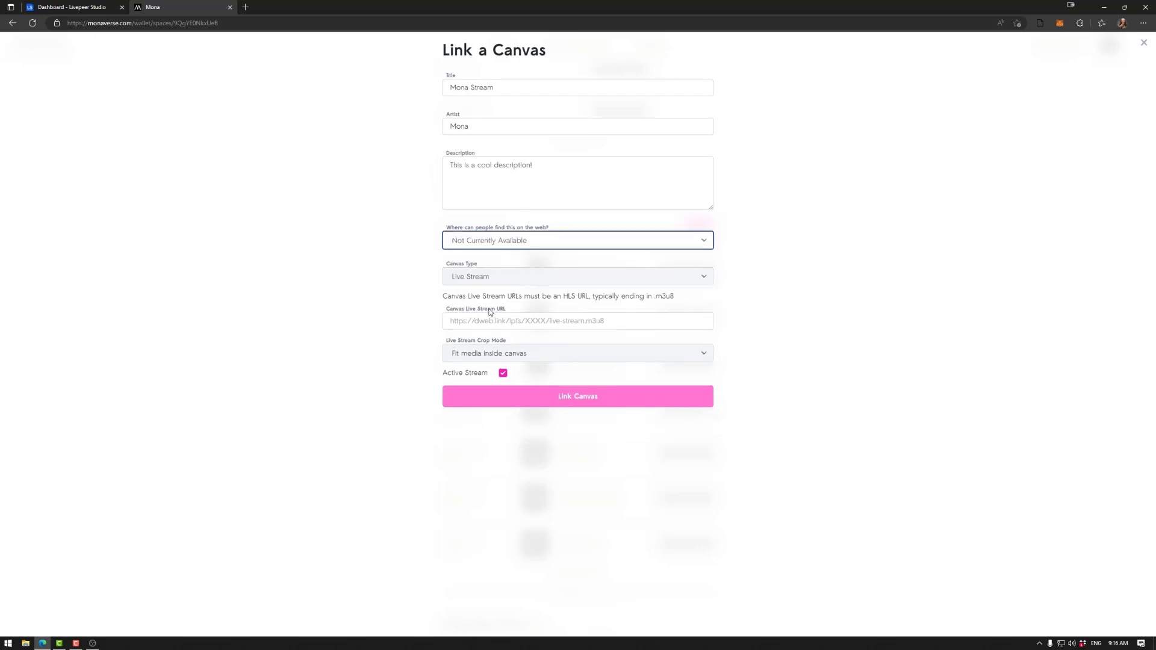
click(590, 321)
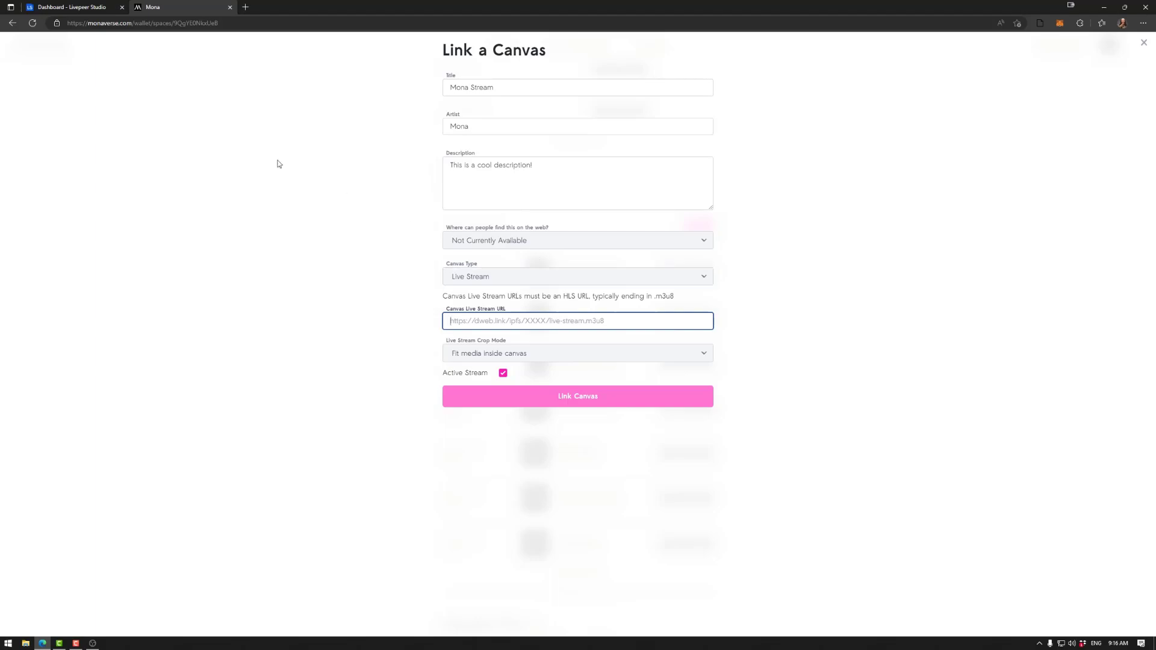
click(90, 7)
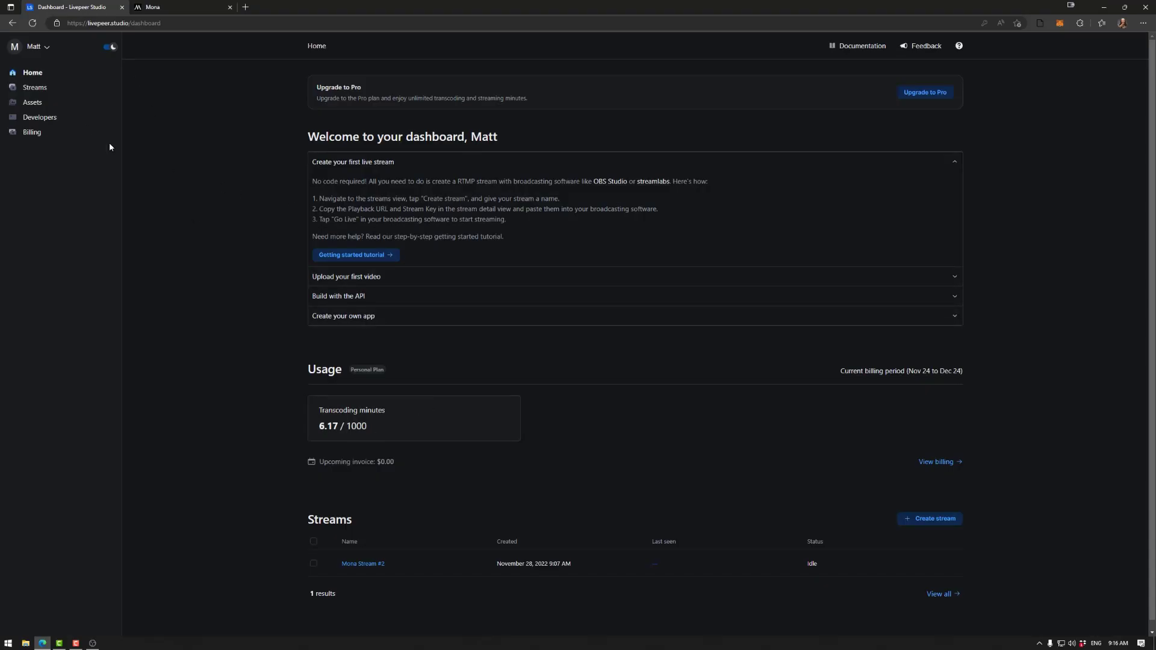
- Copy Mona Stream #2's playback URL from its Livepeer Studio details page
click(46, 88)
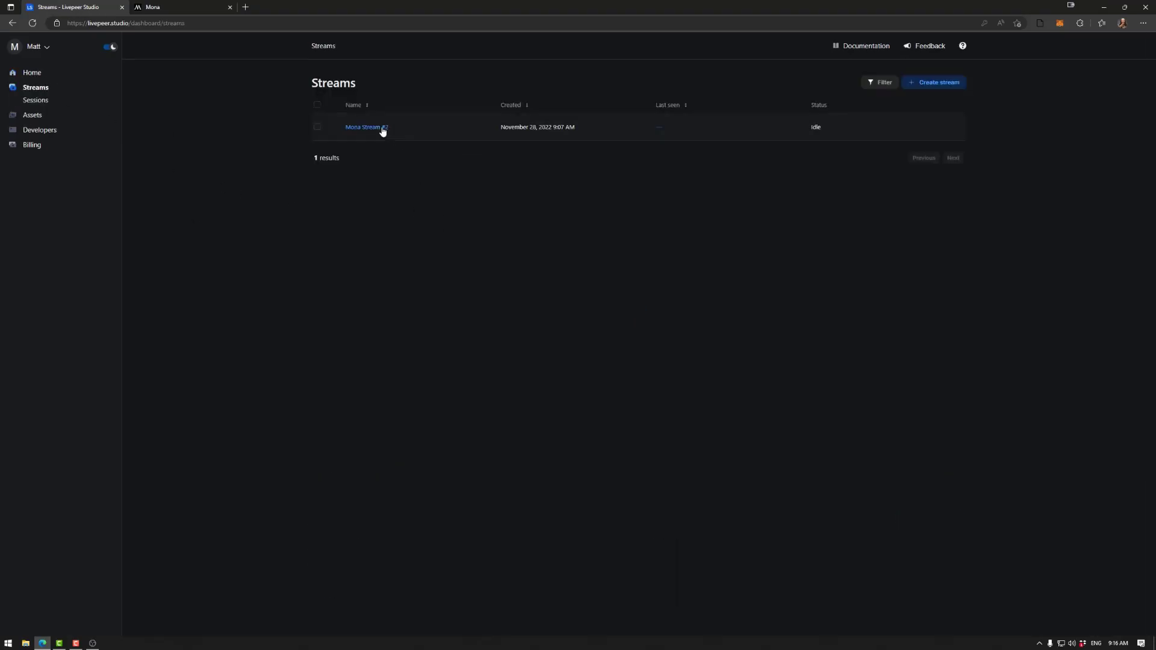
click(382, 127)
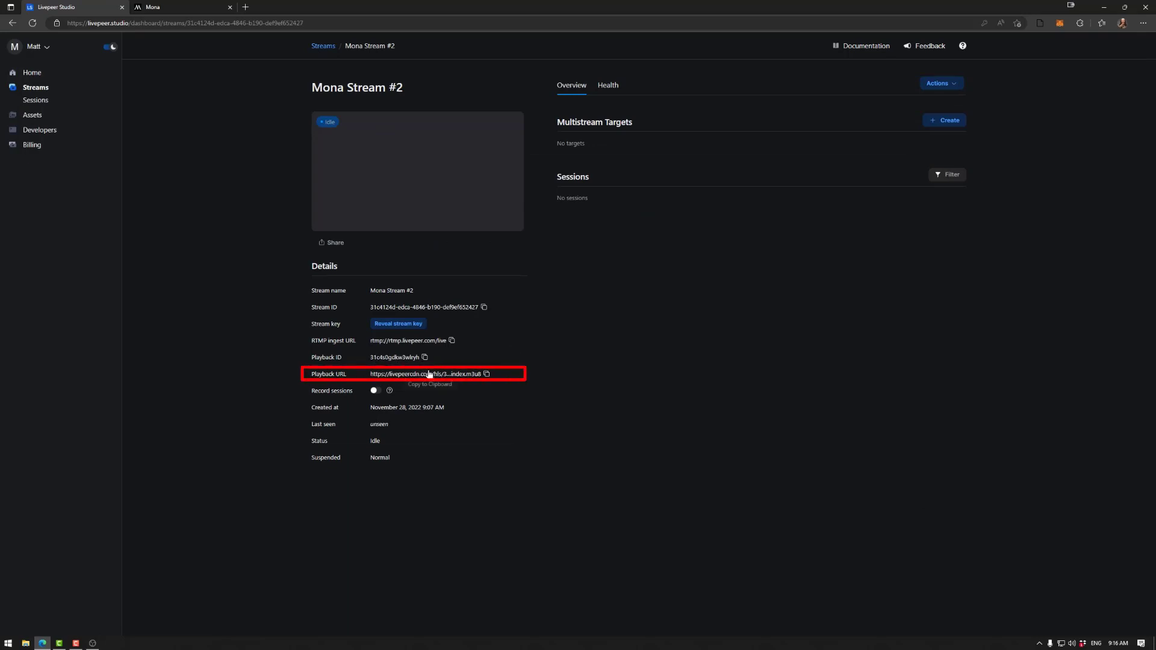
click(487, 375)
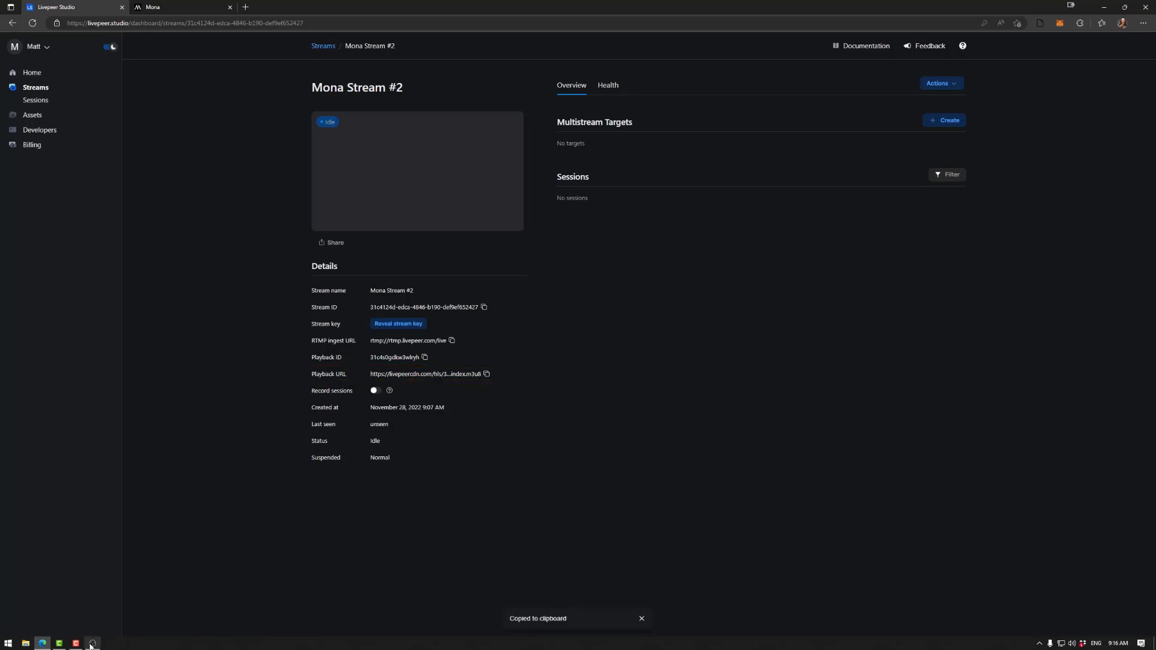
click(92, 643)
click(44, 644)
- Paste the Livepeer playback URL as the canvas stream URL, set crop mode to 'Scale canvas down to media size', keep Active Stream on
key(ctrl+Tab)
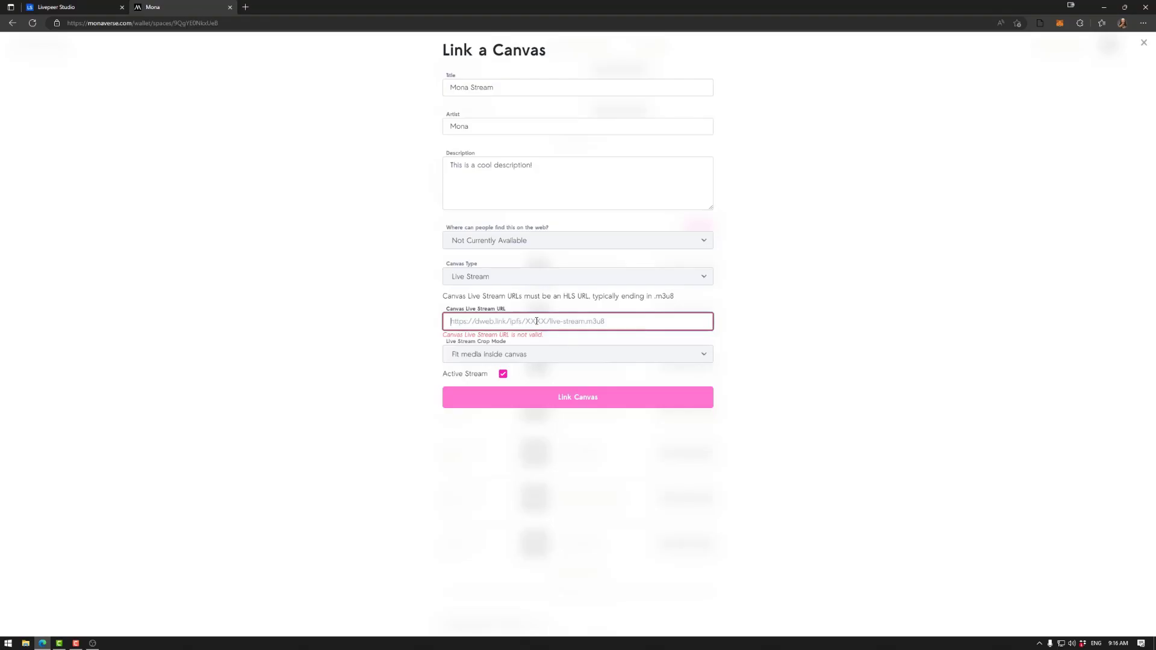
key(ctrl+v)
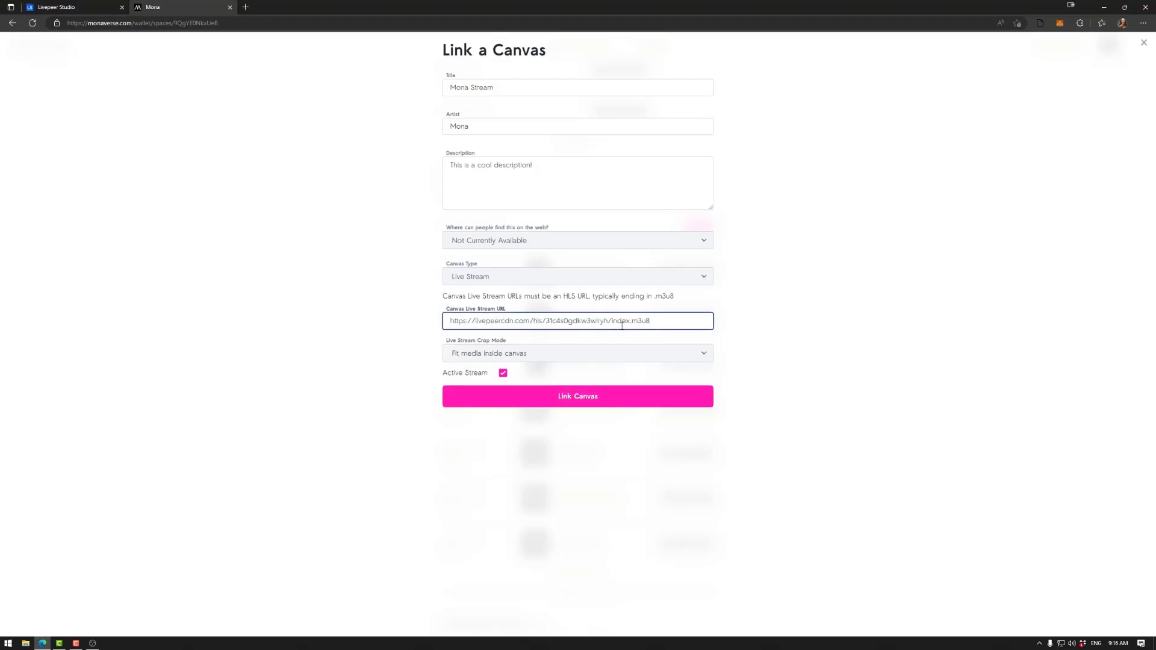
click(541, 357)
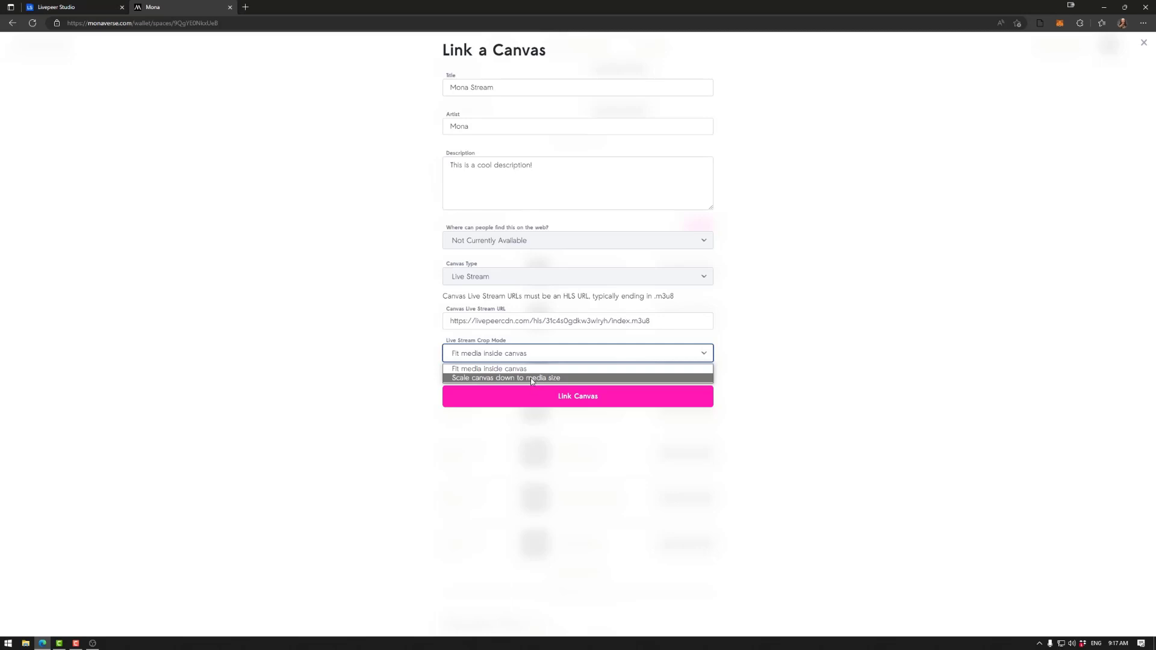
click(532, 378)
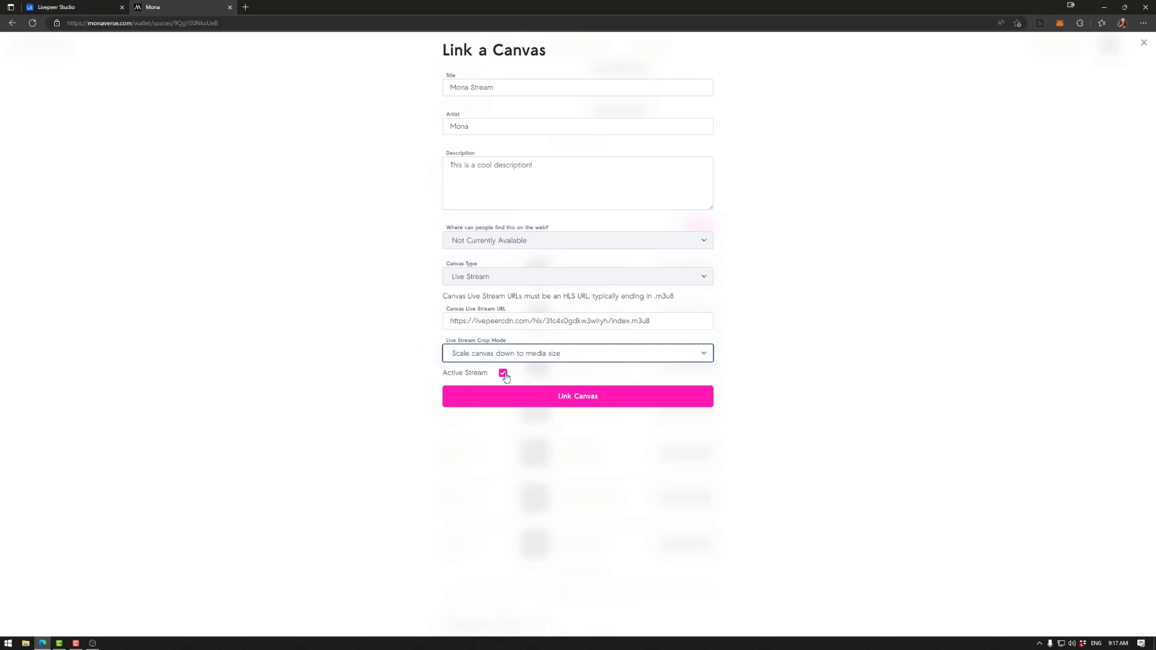
click(504, 374)
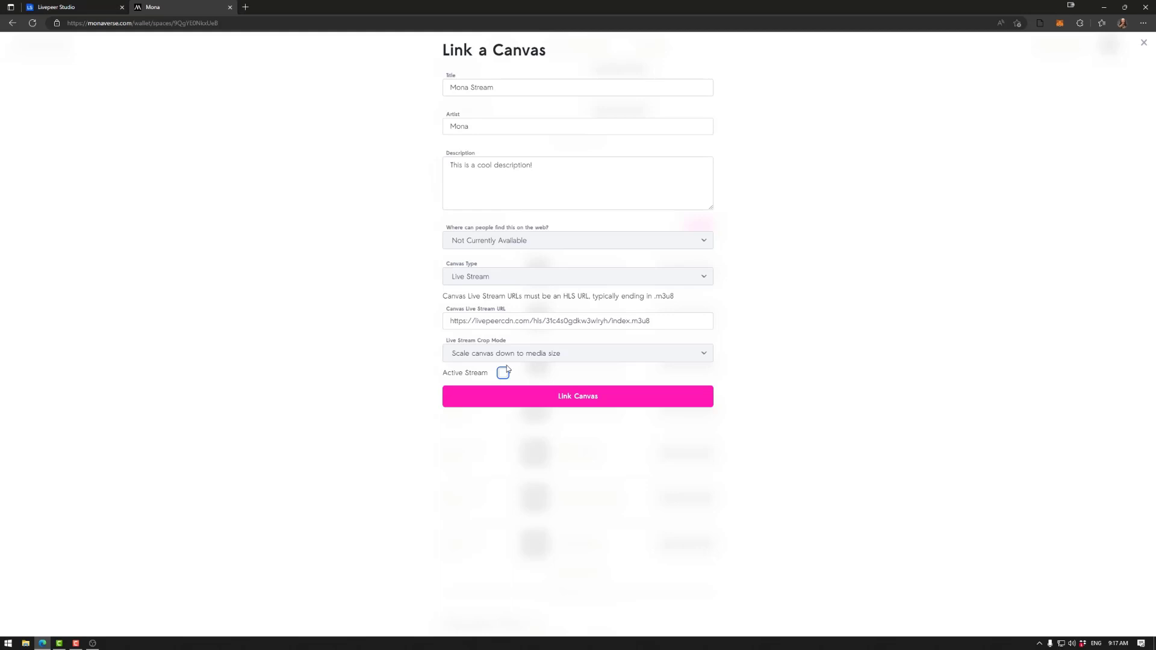
click(503, 374)
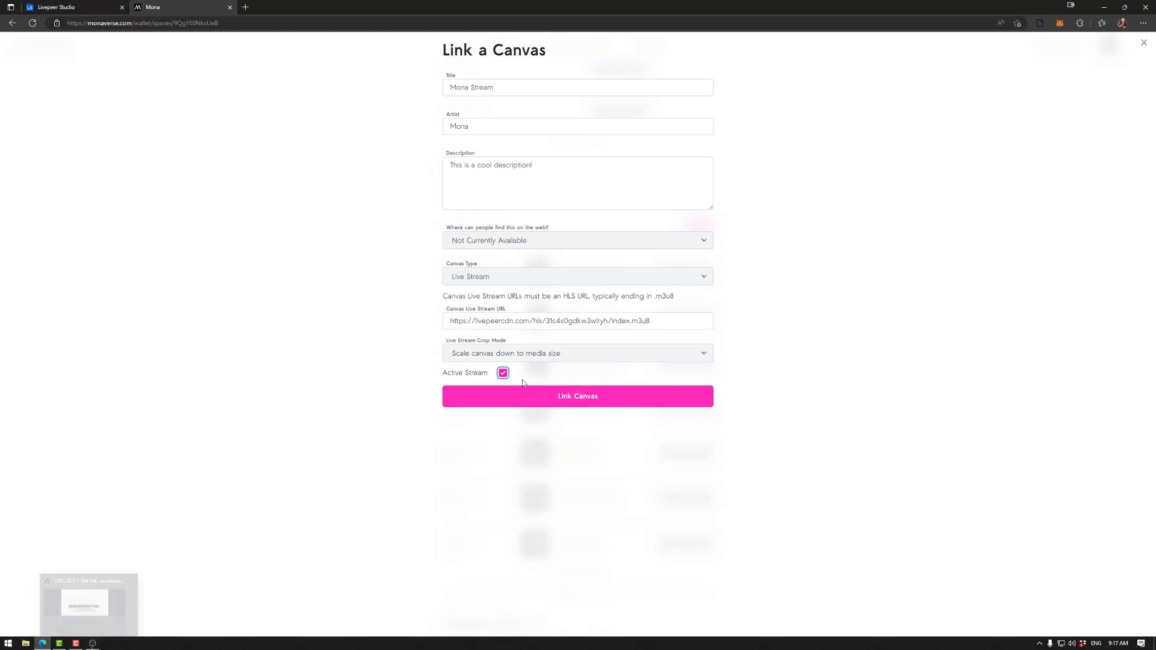
- Start streaming the title scene from OBS Studio to Livepeer
click(92, 643)
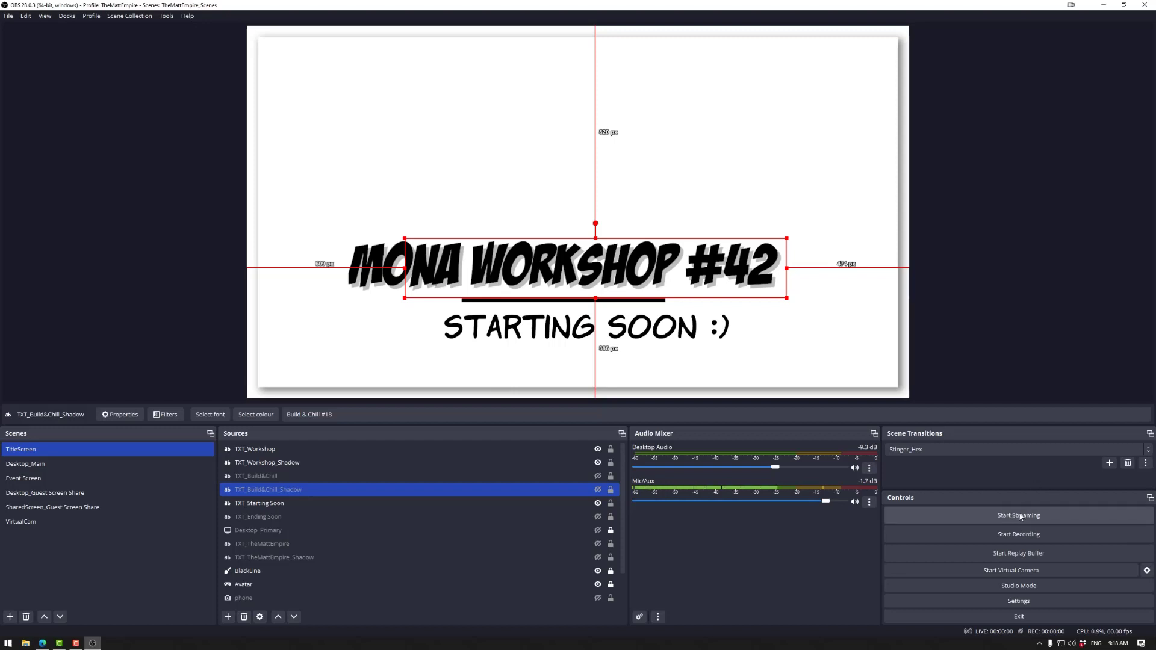
click(993, 513)
click(42, 643)
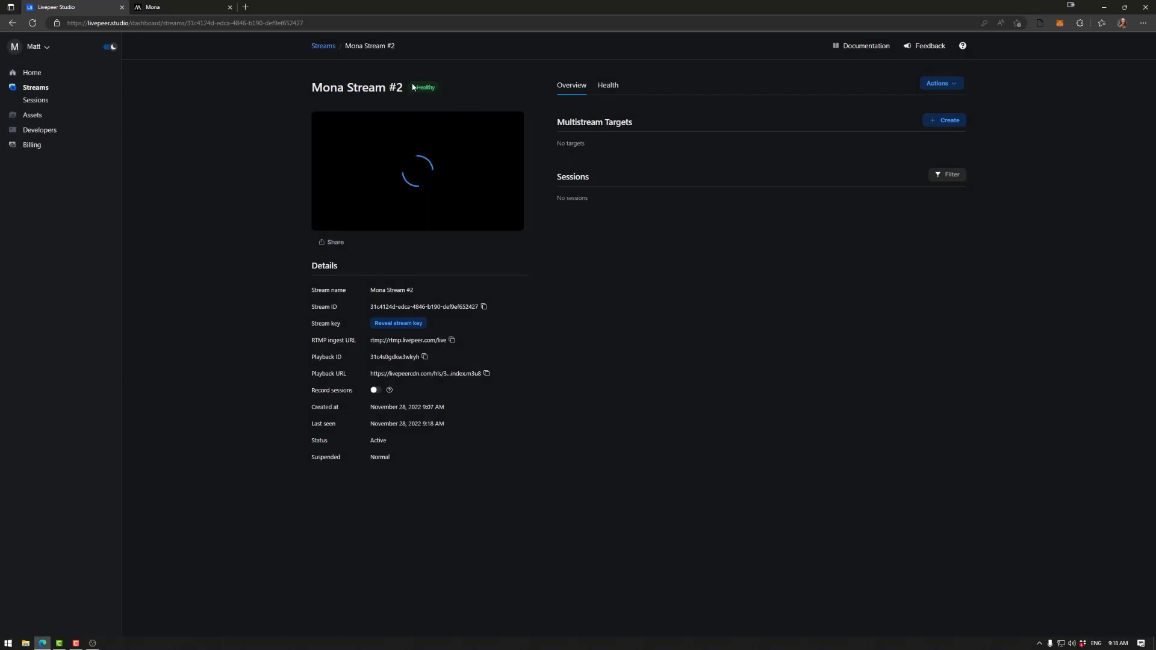
- Check the Health tab for Mona Stream #2's health checks
click(612, 89)
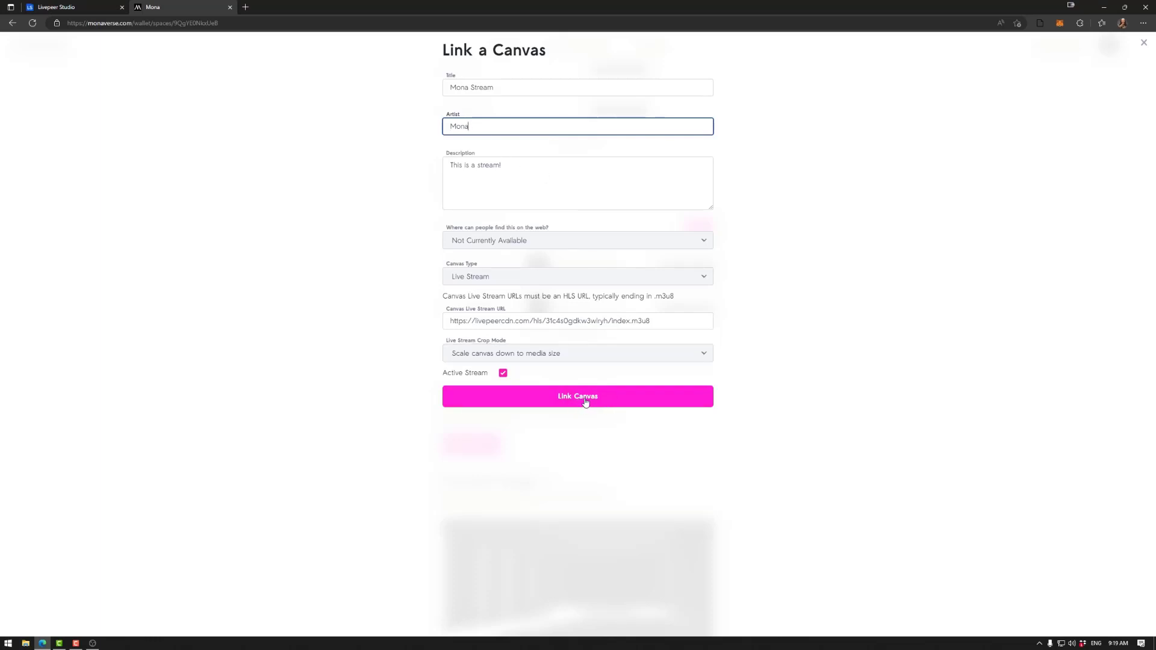
- Link the Mona Stream live-stream canvas to the space
click(585, 402)
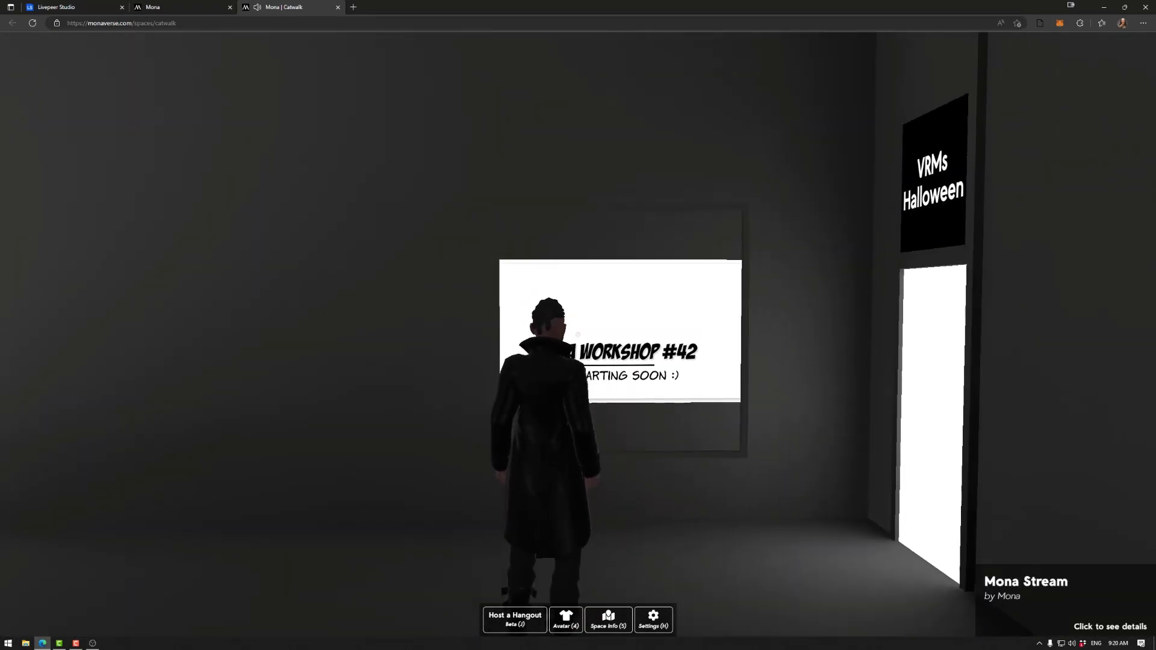
click(608, 443)
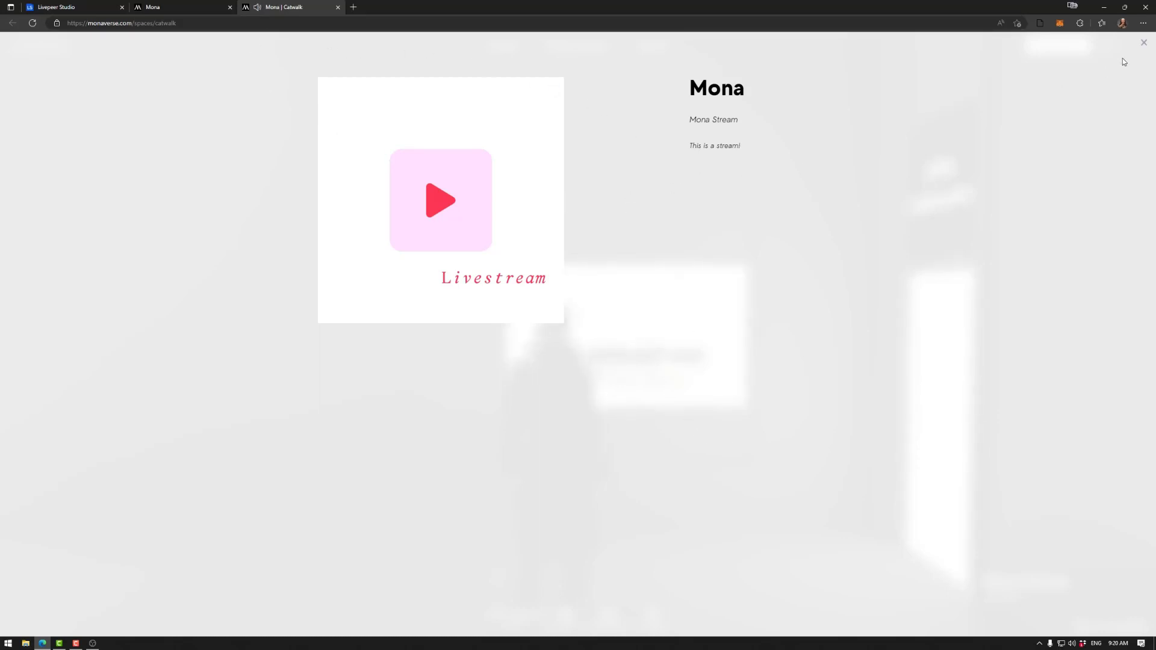
click(1144, 43)
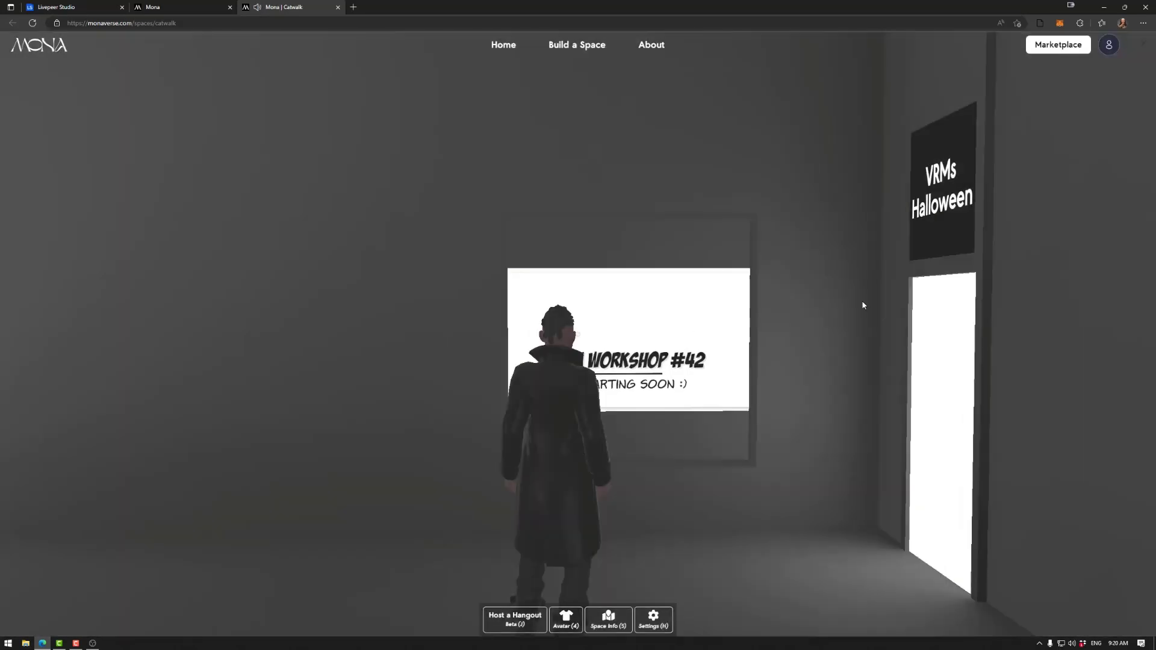
drag(782, 507, 785, 512)
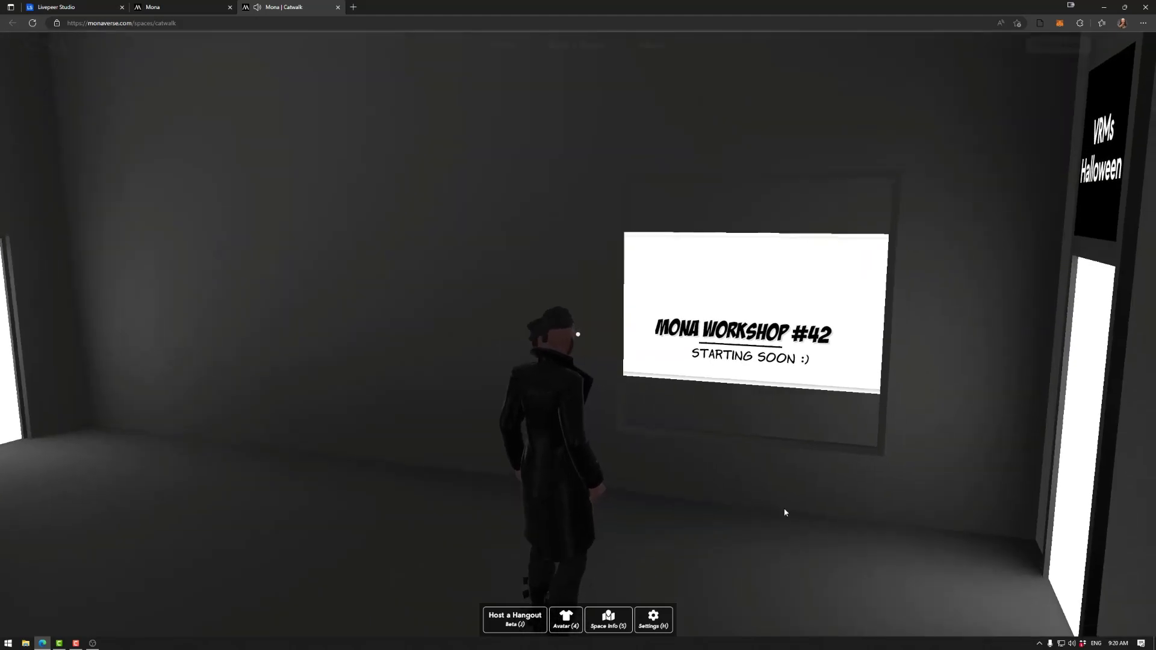
click(670, 497)
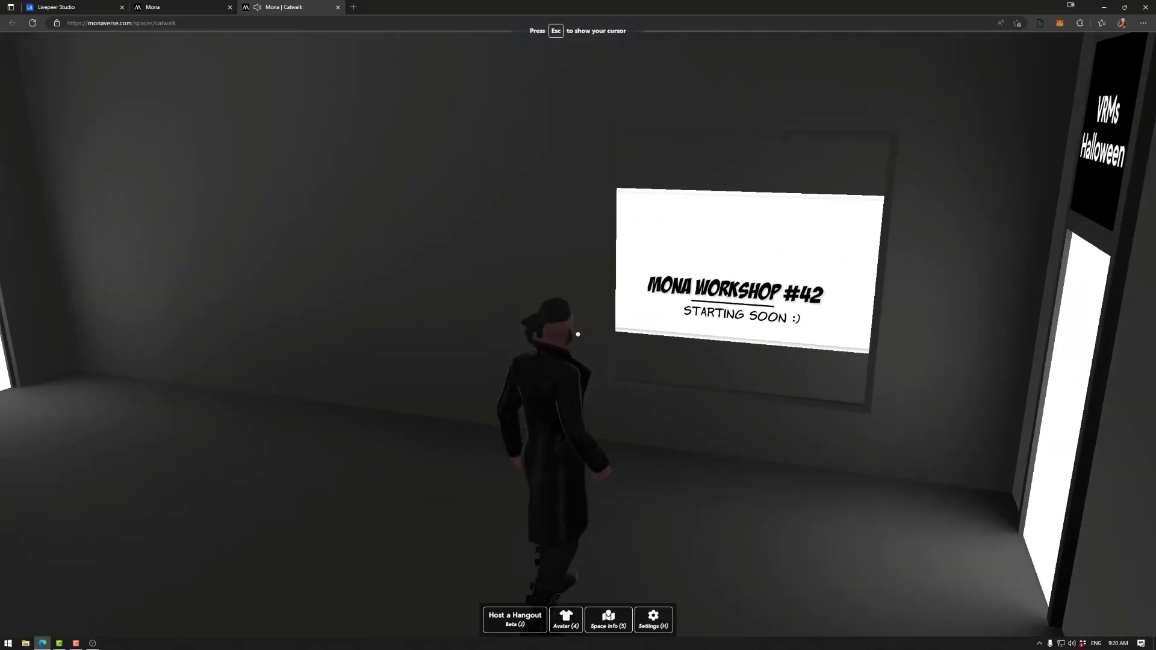